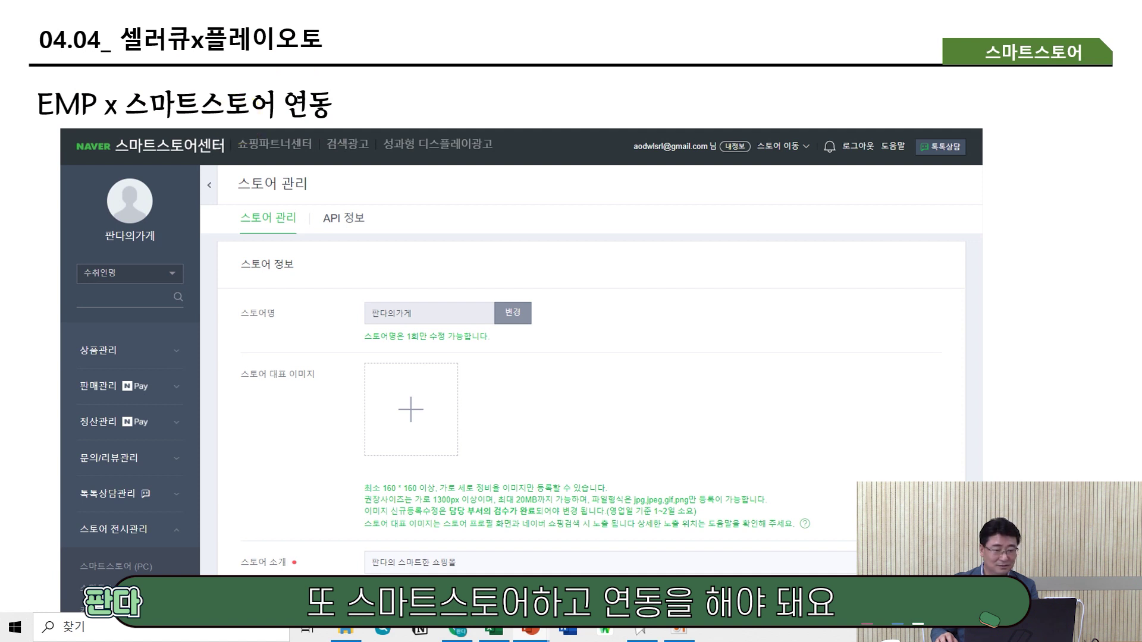
click(190, 330)
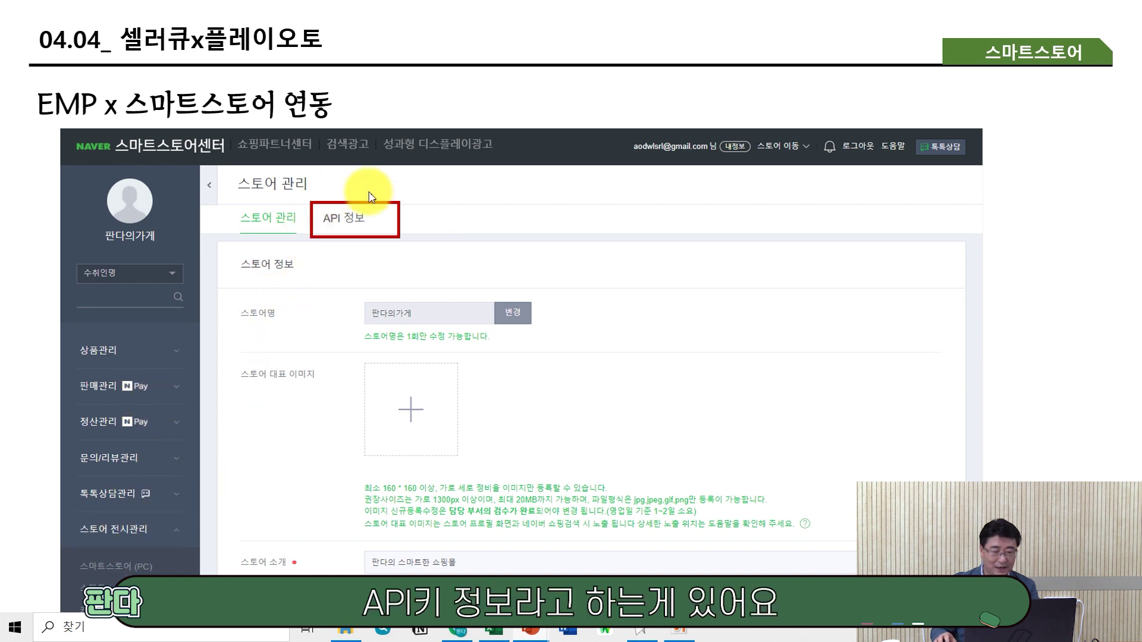
click(361, 261)
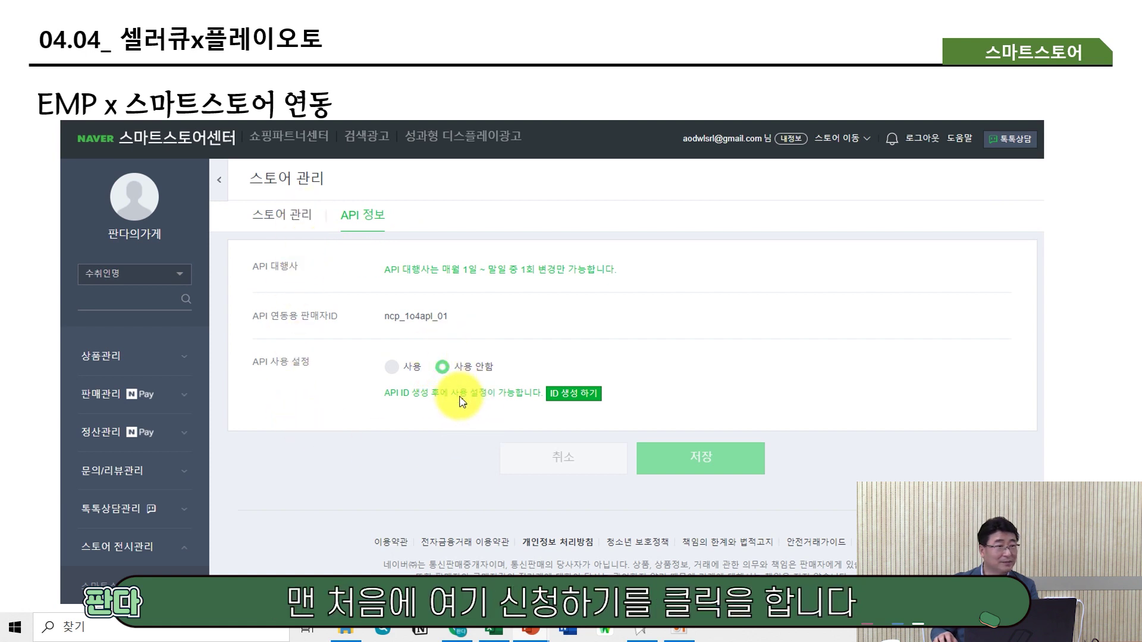
click(604, 394)
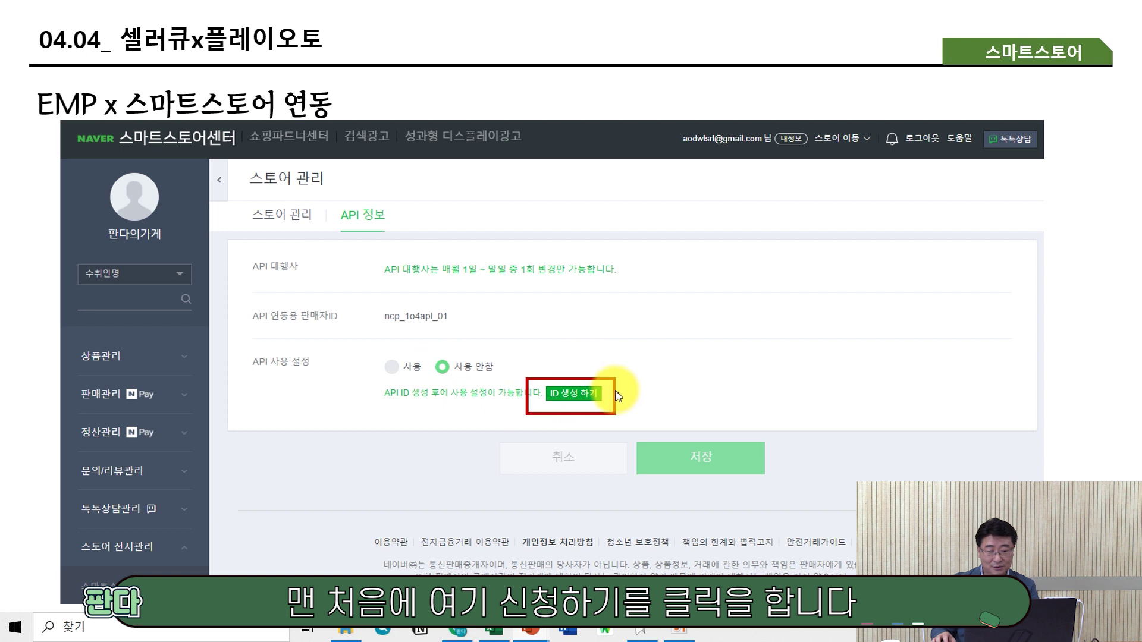
click(538, 402)
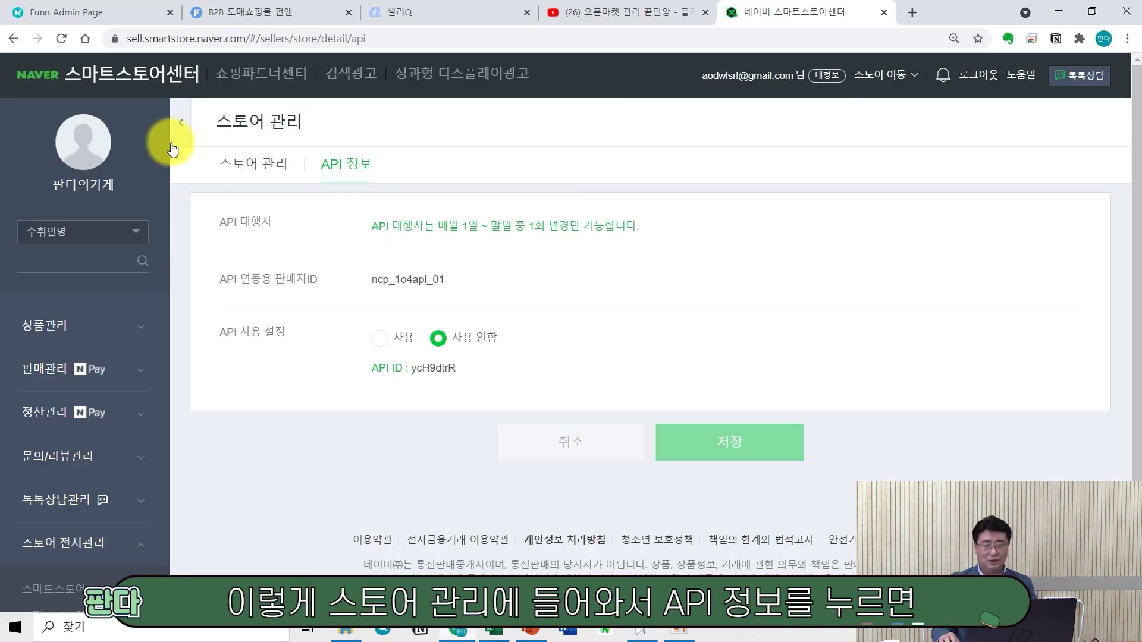
In the store's API 정보 settings, set API use to 사용 and choose 플레이오토 as the 상품 API agency
click(361, 166)
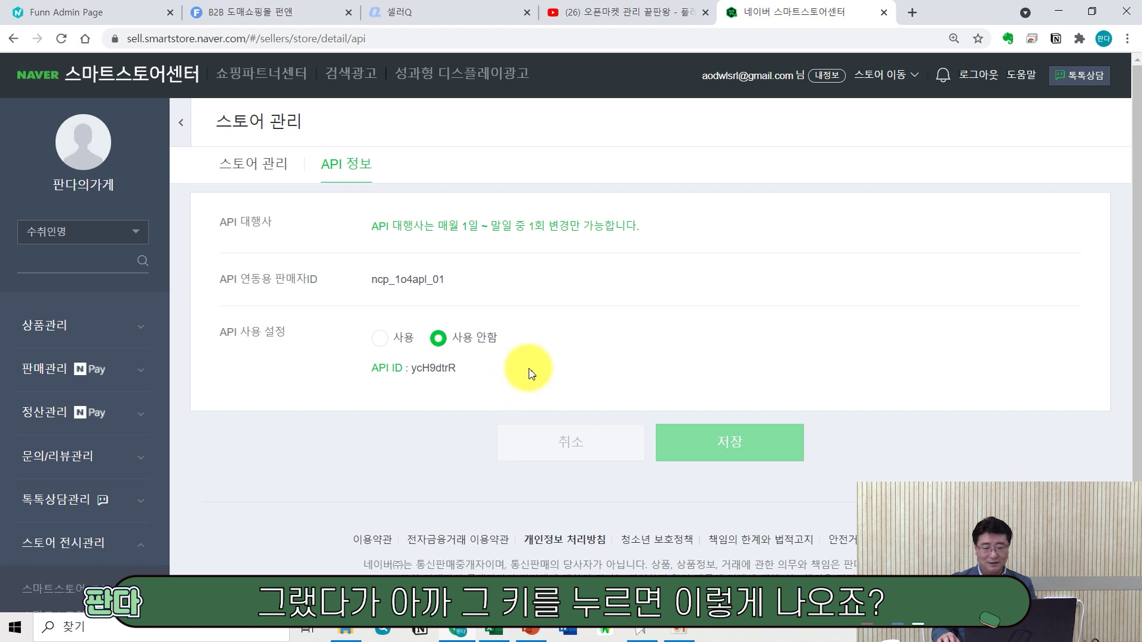
click(380, 343)
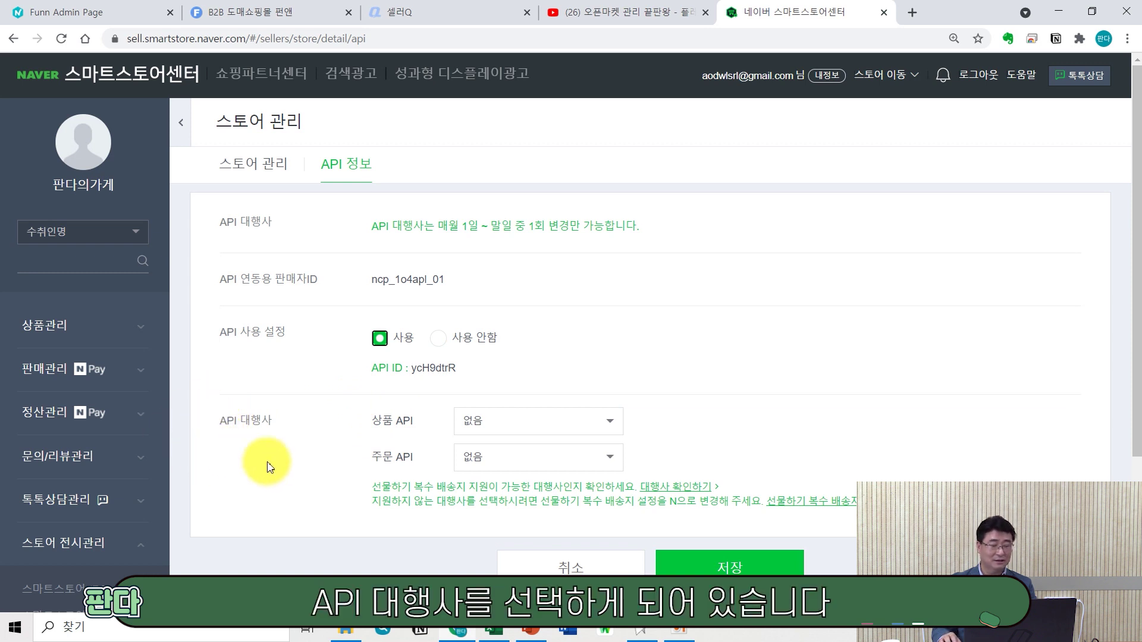
click(514, 424)
scroll(524, 473, down, 5)
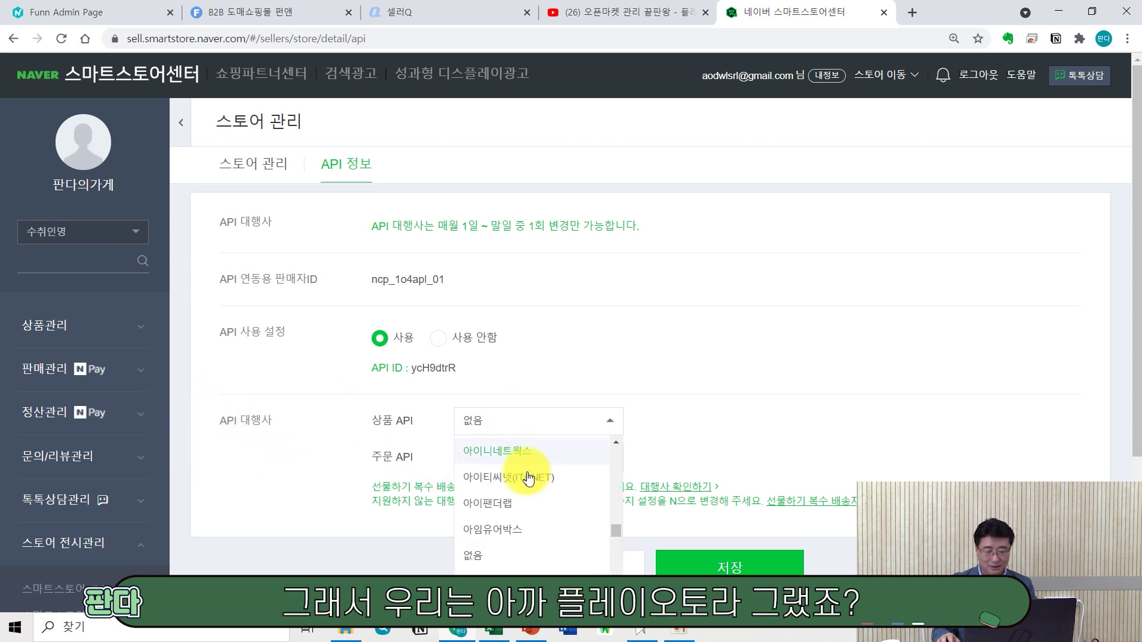
scroll(528, 479, down, 3)
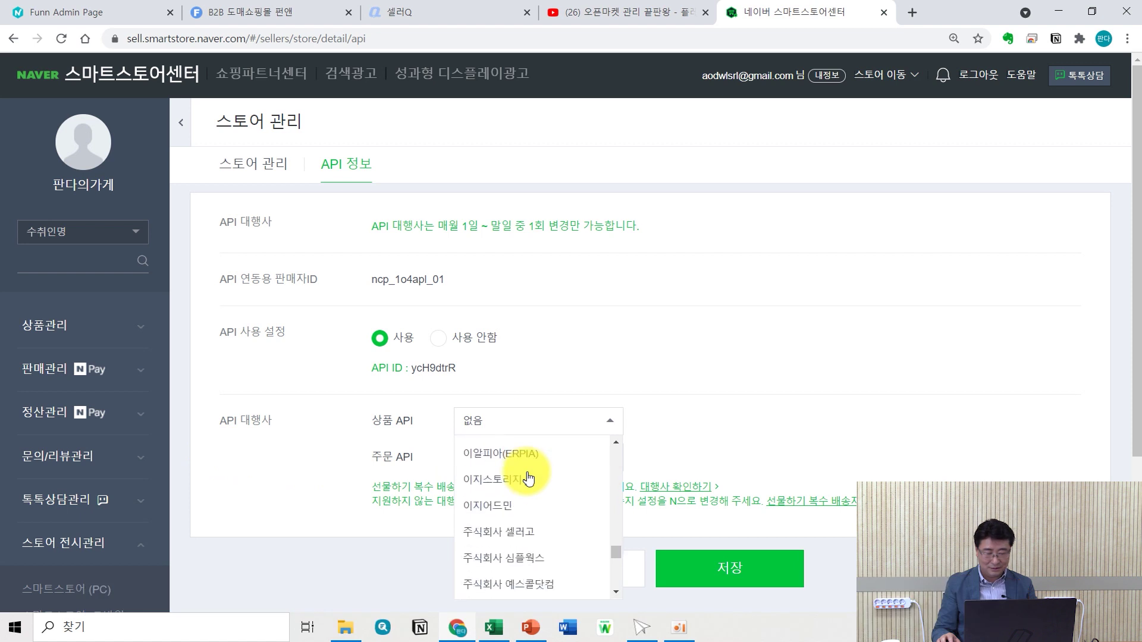
scroll(528, 479, down, 5)
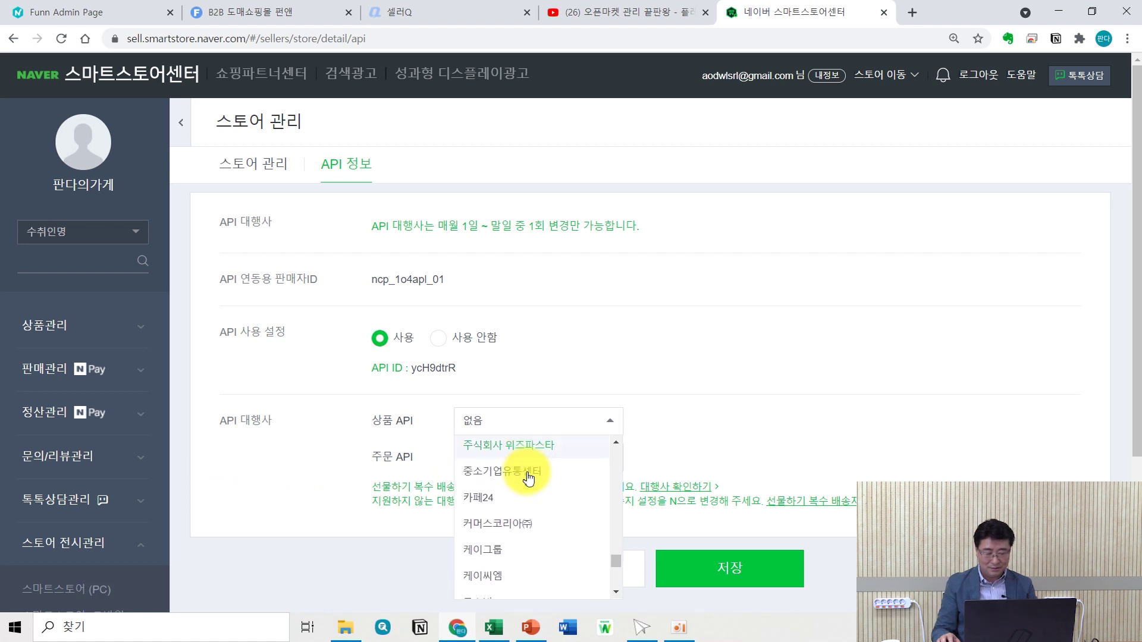
scroll(528, 479, down, 4)
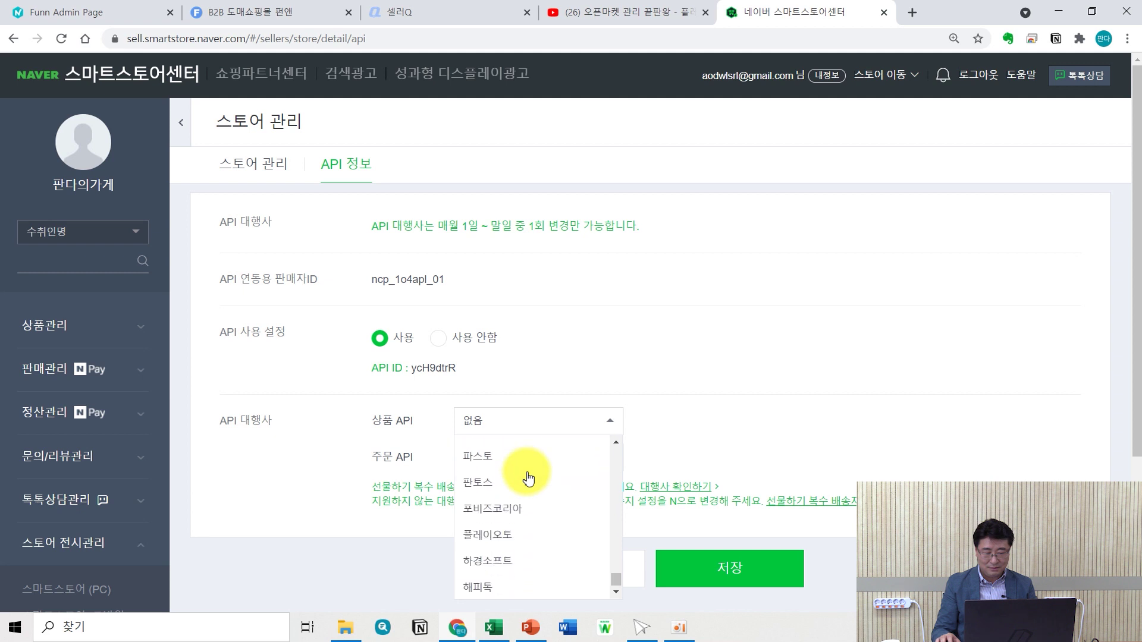
click(511, 534)
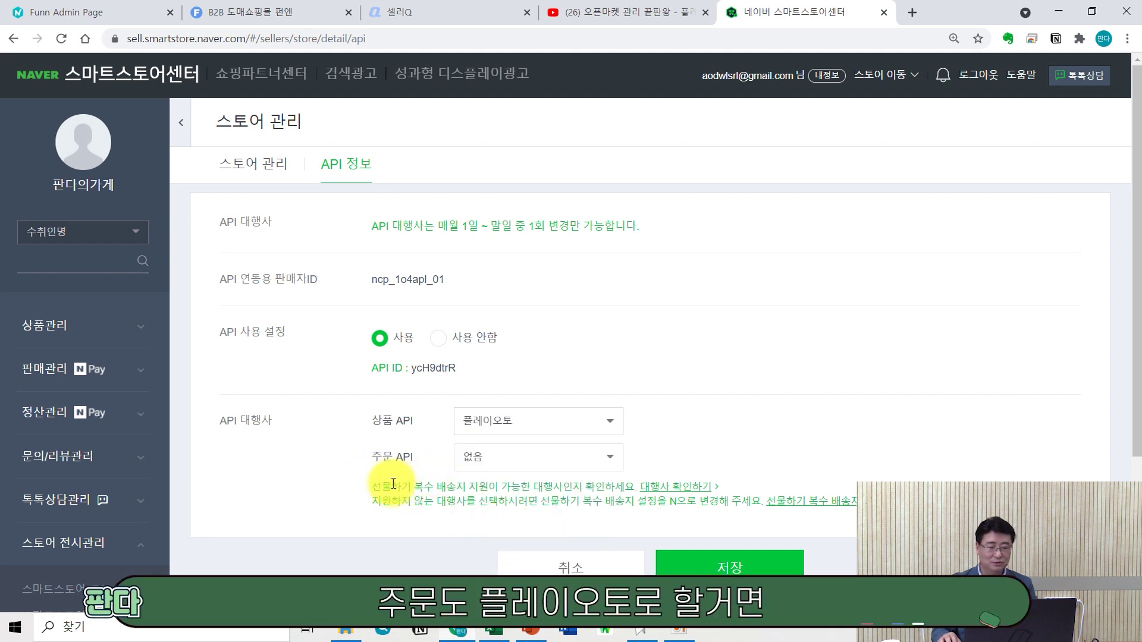
Choose 플레이오토 as the 주문 API agency and save the API settings, acknowledging the confirmation
click(515, 458)
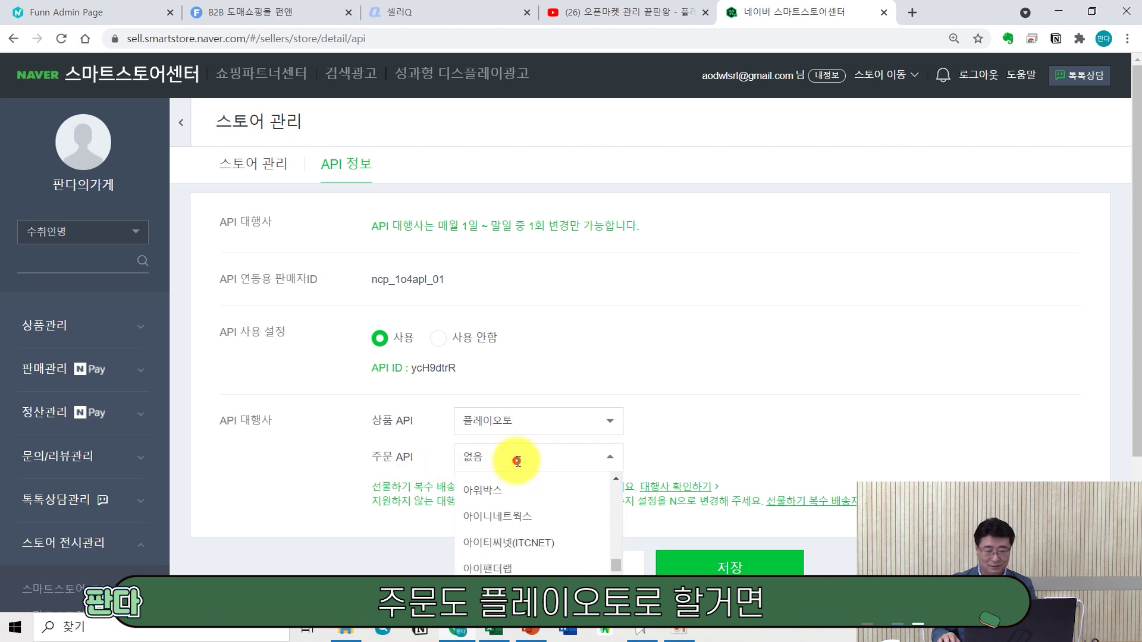
scroll(529, 494, down, 5)
scroll(543, 492, down, 10)
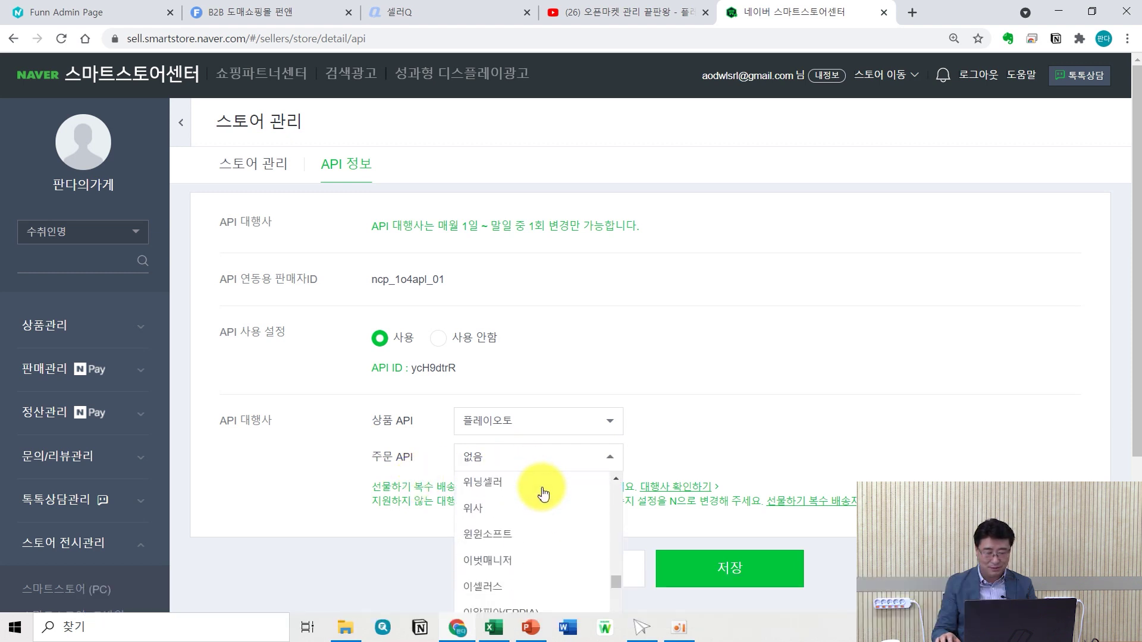
scroll(543, 493, down, 8)
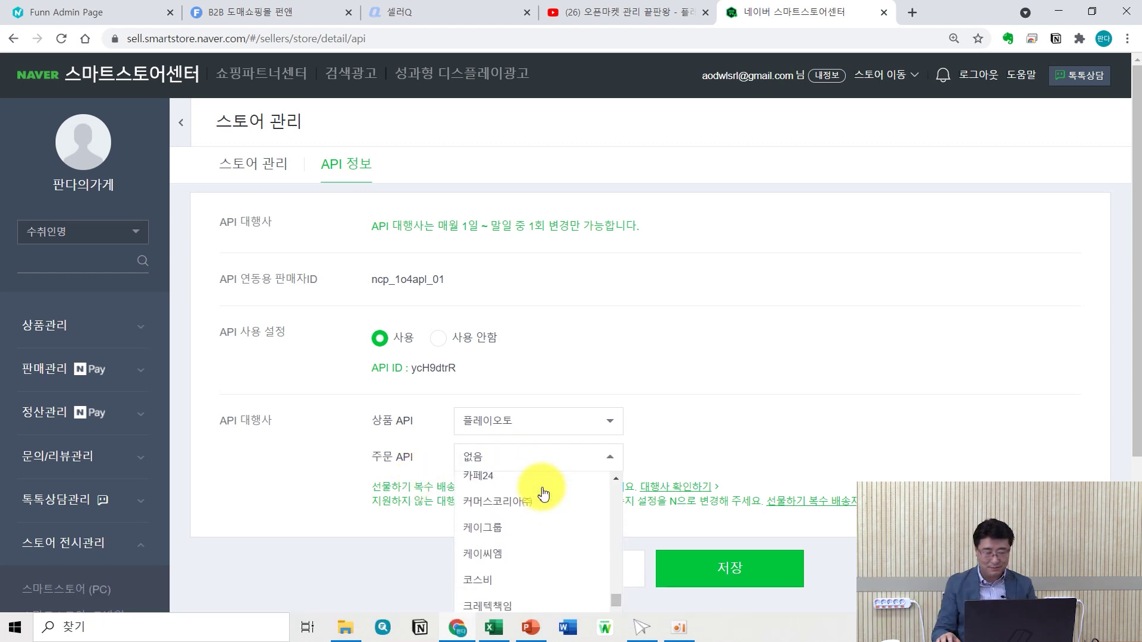
scroll(542, 493, down, 8)
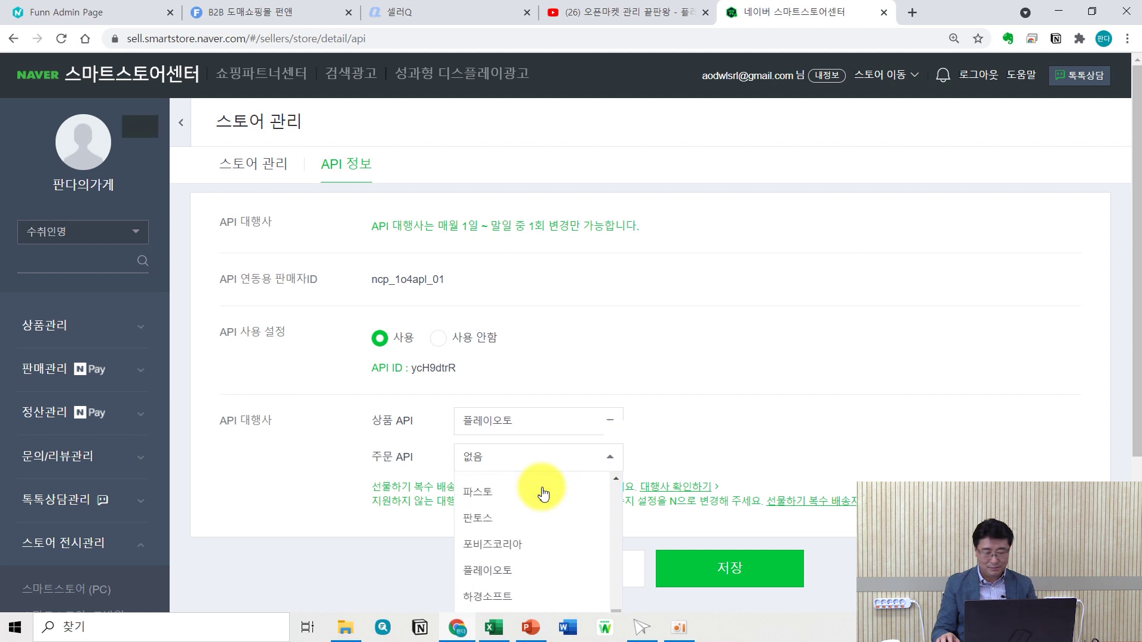
click(533, 568)
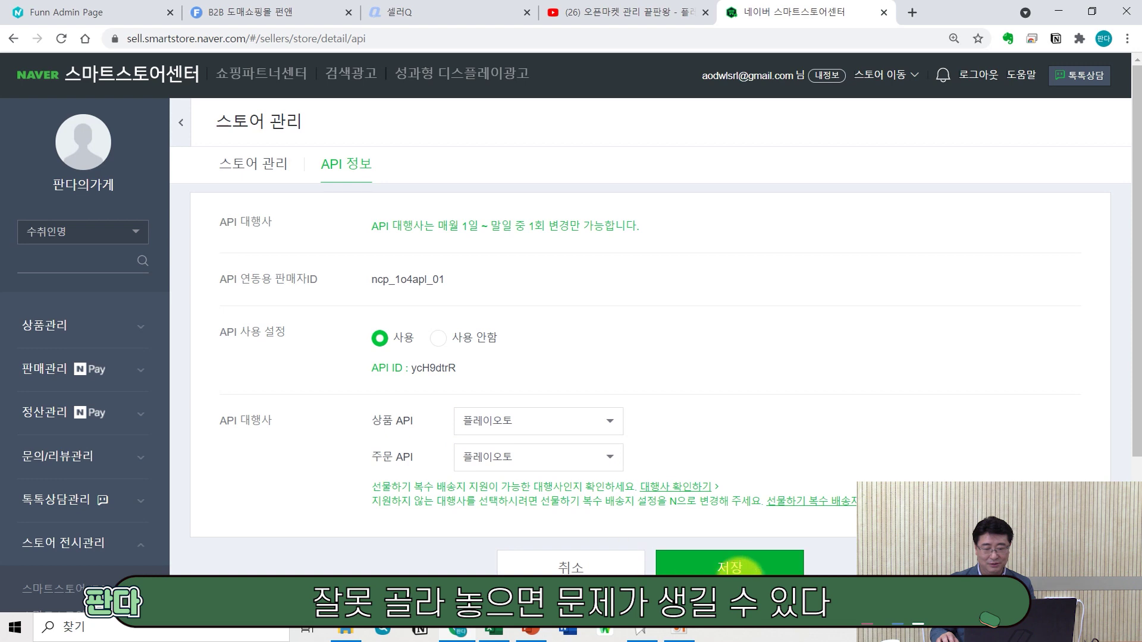
click(740, 570)
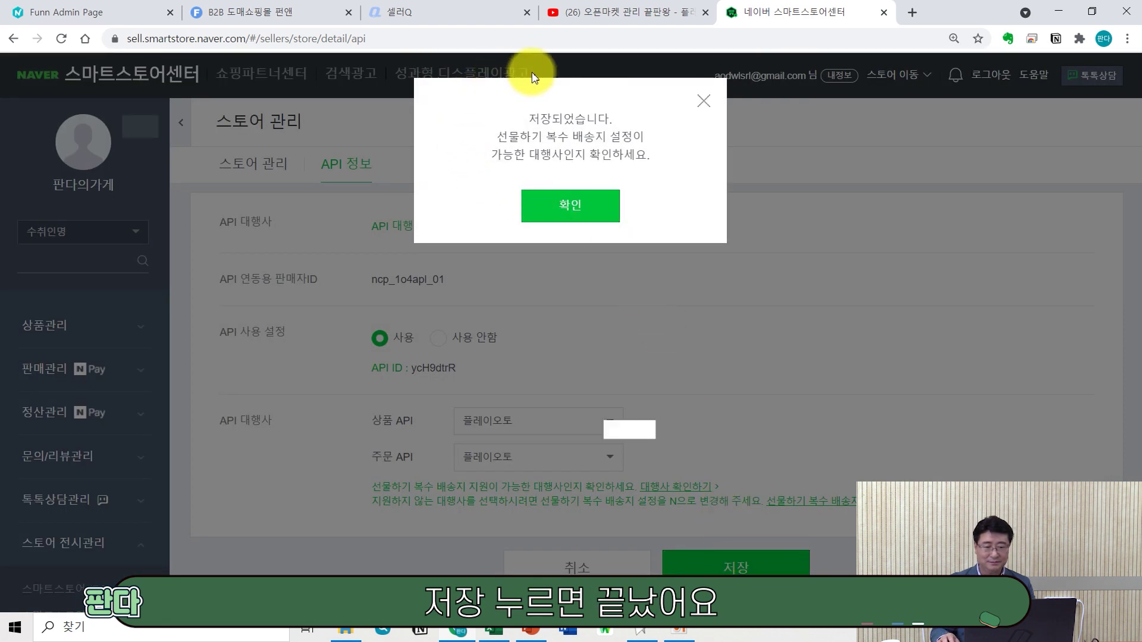
click(570, 218)
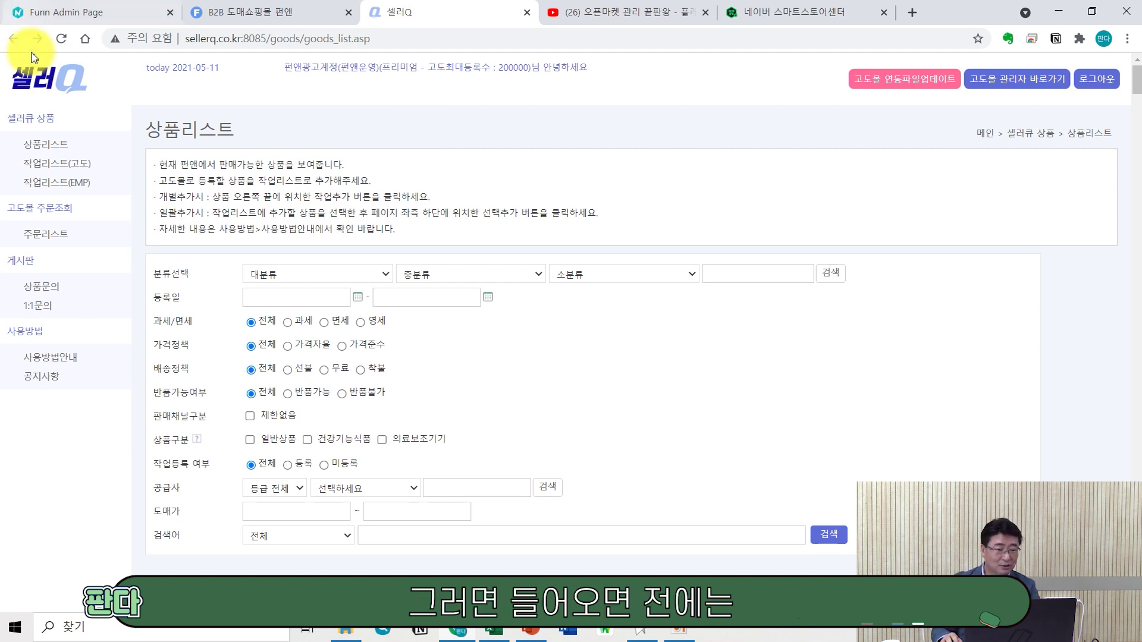
Select all products in the 손선풍기 search results of the 셀러Q product list and add them to the work list
click(100, 189)
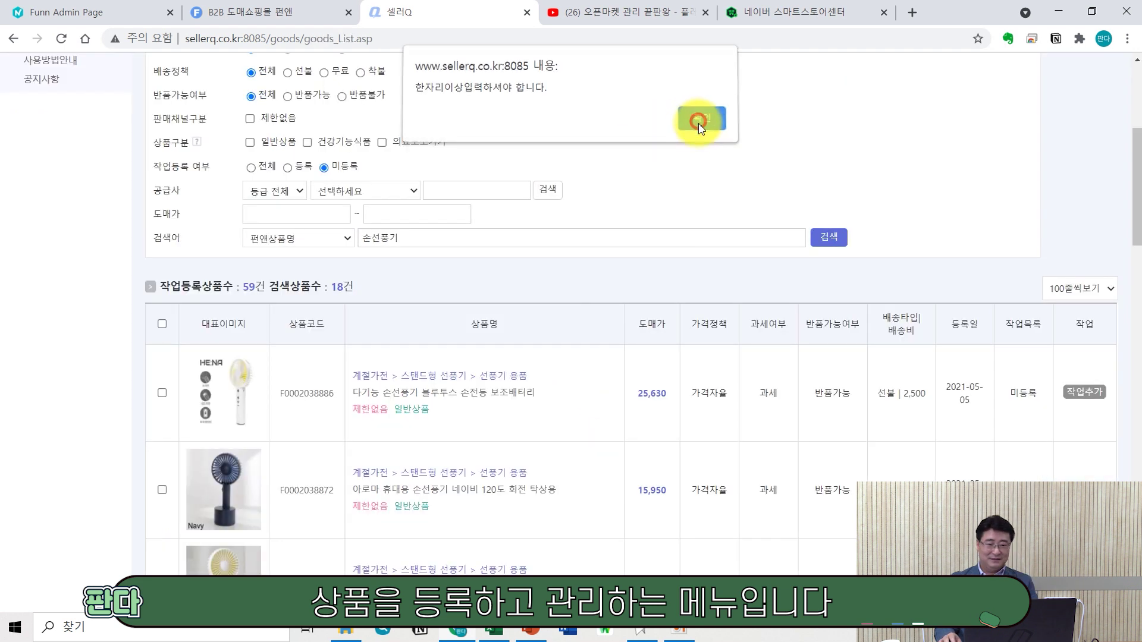
click(694, 117)
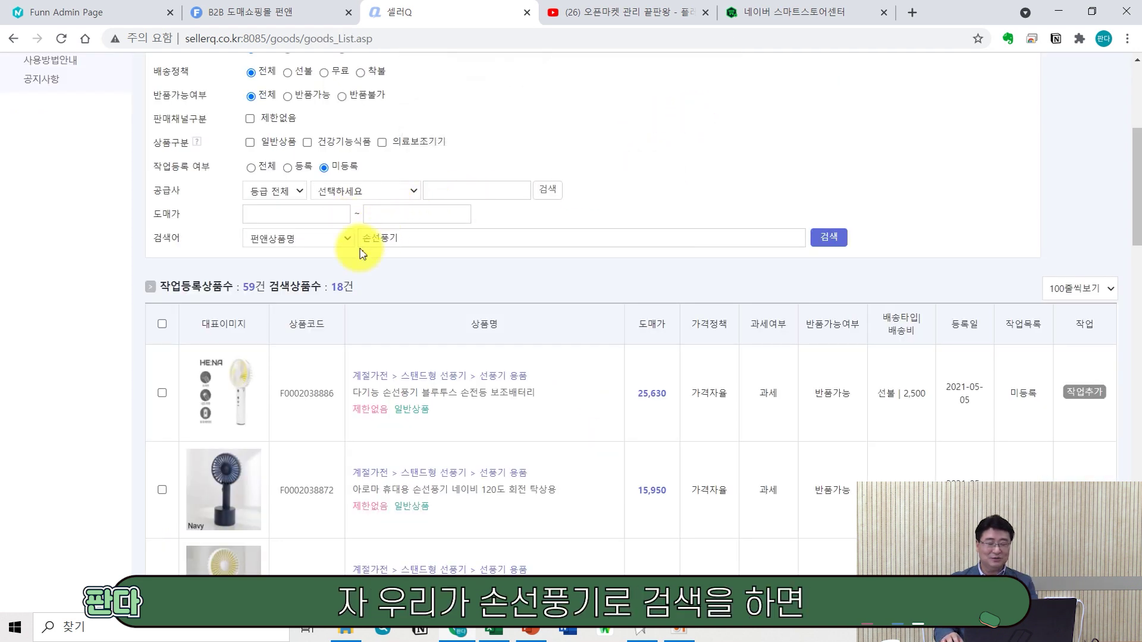
scroll(304, 244, down, 1)
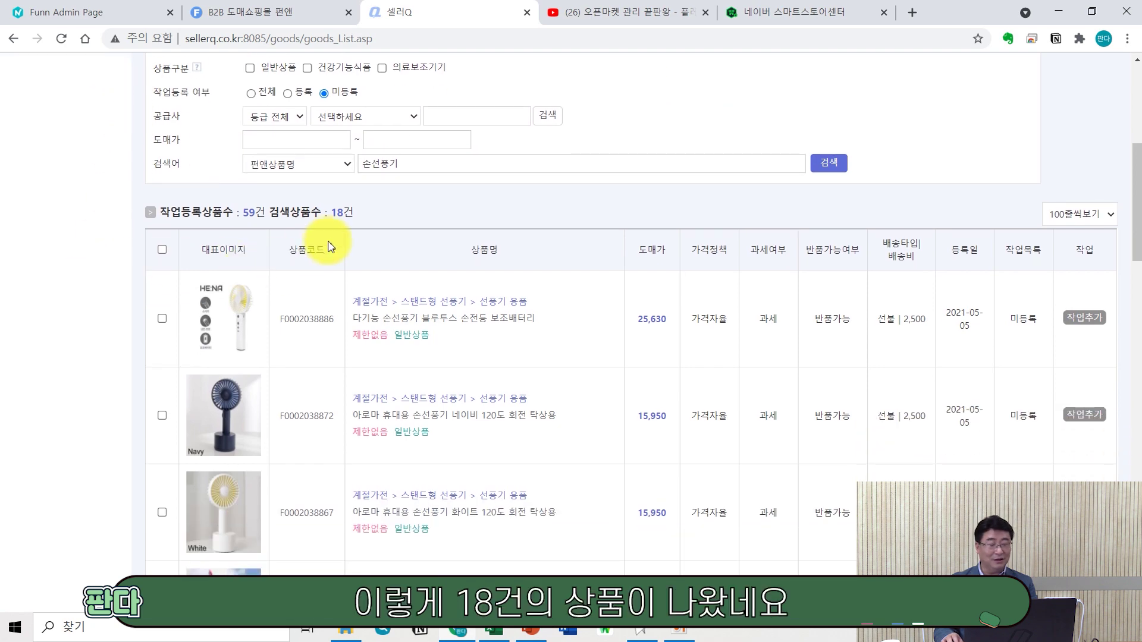
scroll(305, 262, down, 3)
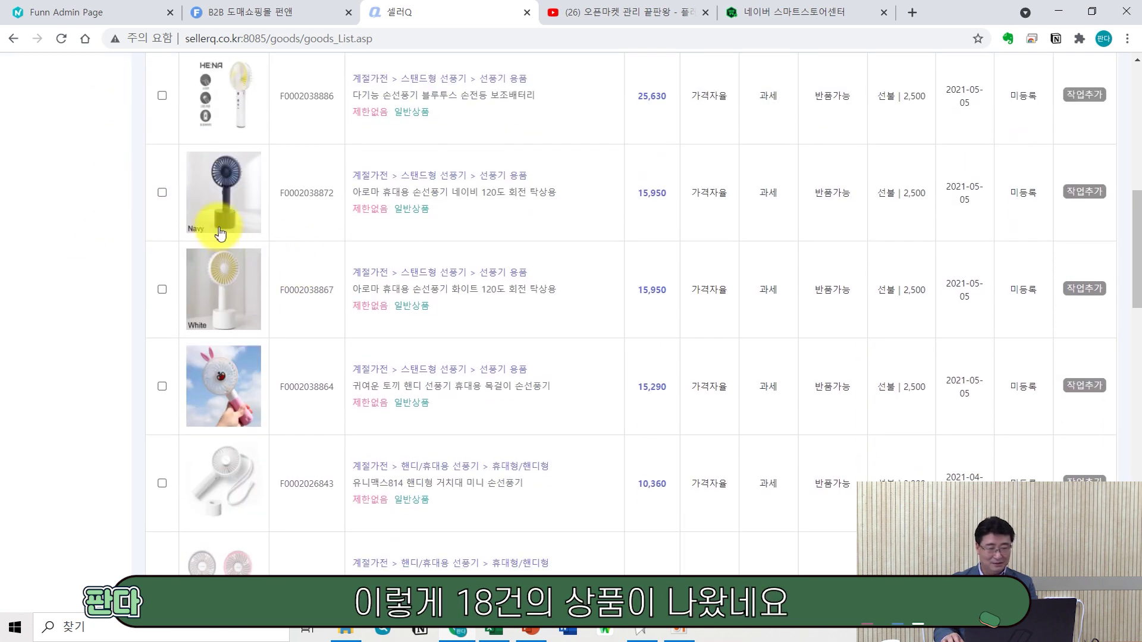
scroll(153, 166, up, 1)
click(161, 101)
scroll(69, 304, down, 4)
scroll(69, 304, down, 16)
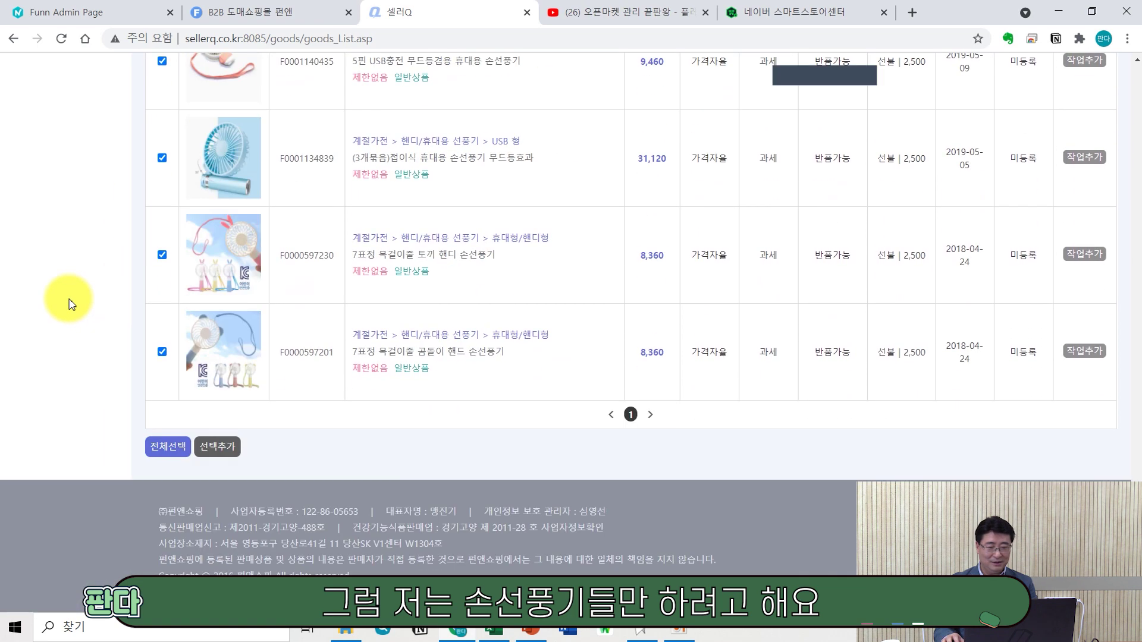
click(216, 451)
click(639, 125)
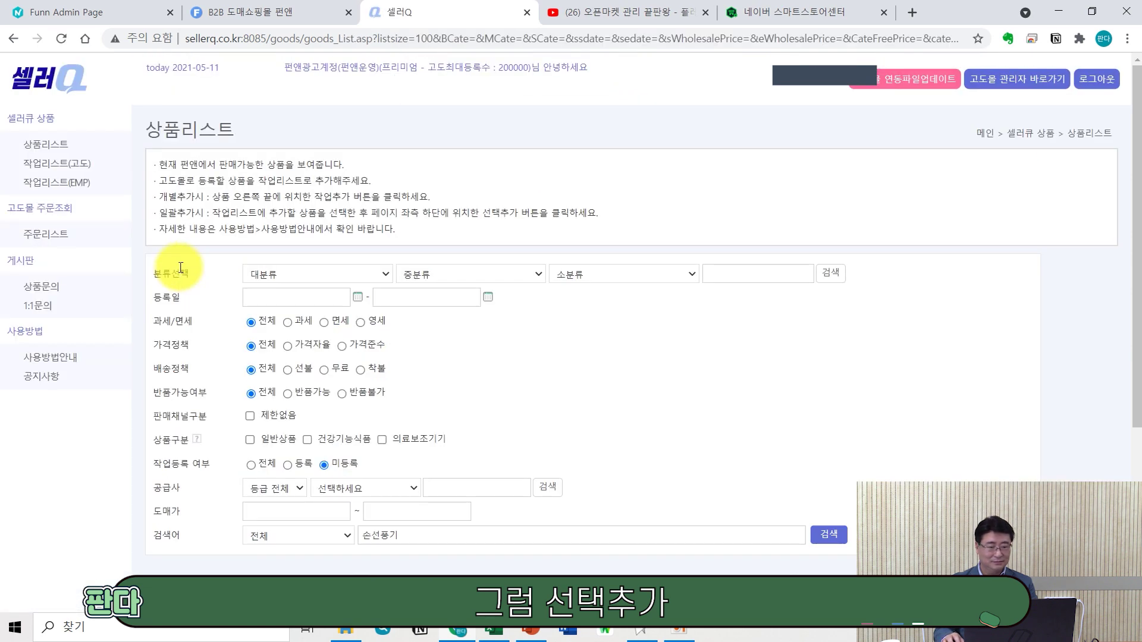
Open the 작업리스트(EMP) page and set its filters to product status 승인 and 진열 with EMP registration EMP미등록
click(75, 184)
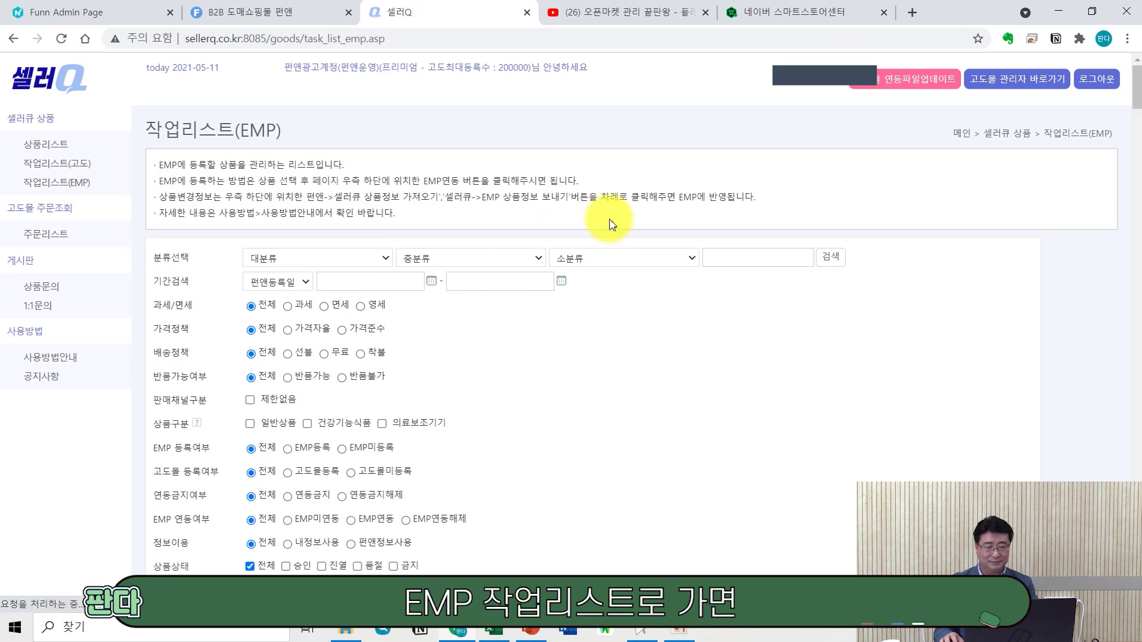
scroll(611, 224, down, 10)
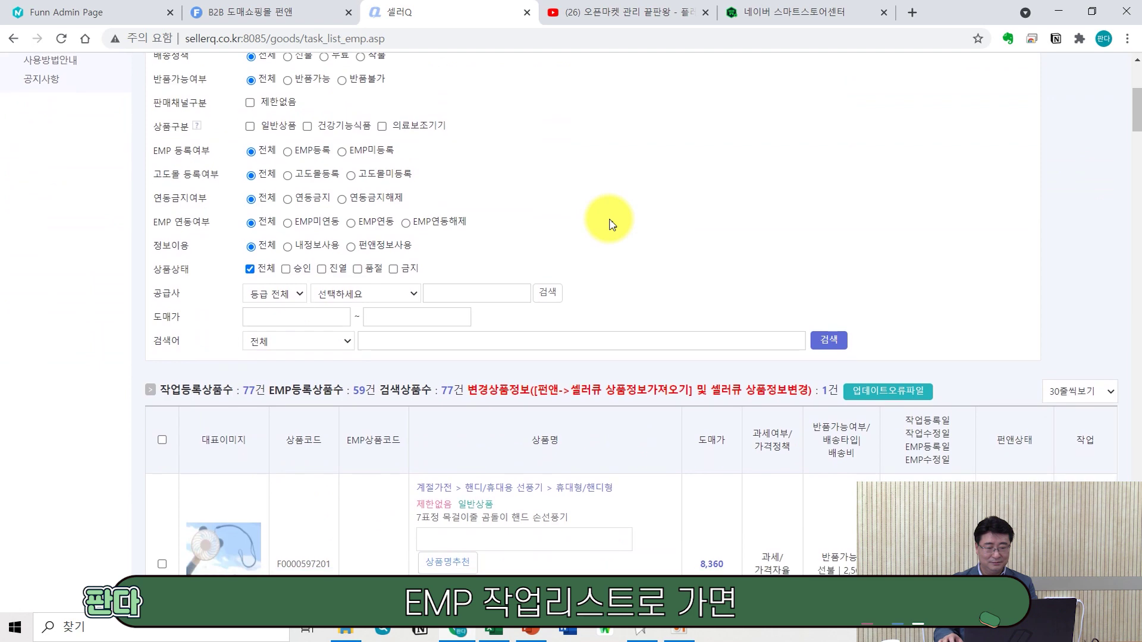
scroll(275, 348, up, 5)
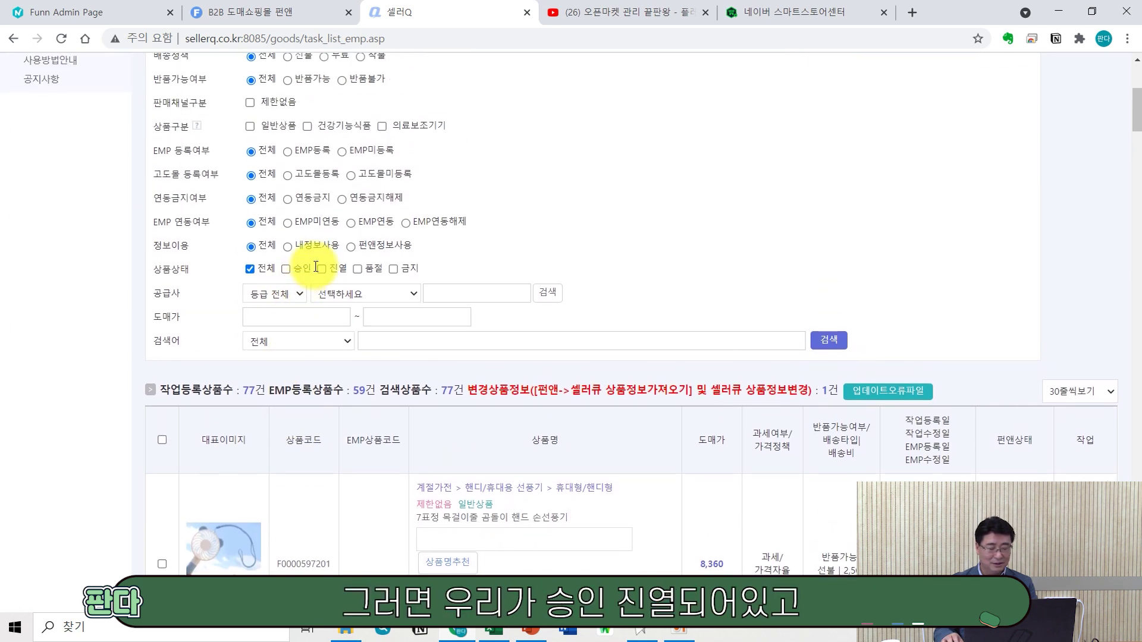
click(321, 269)
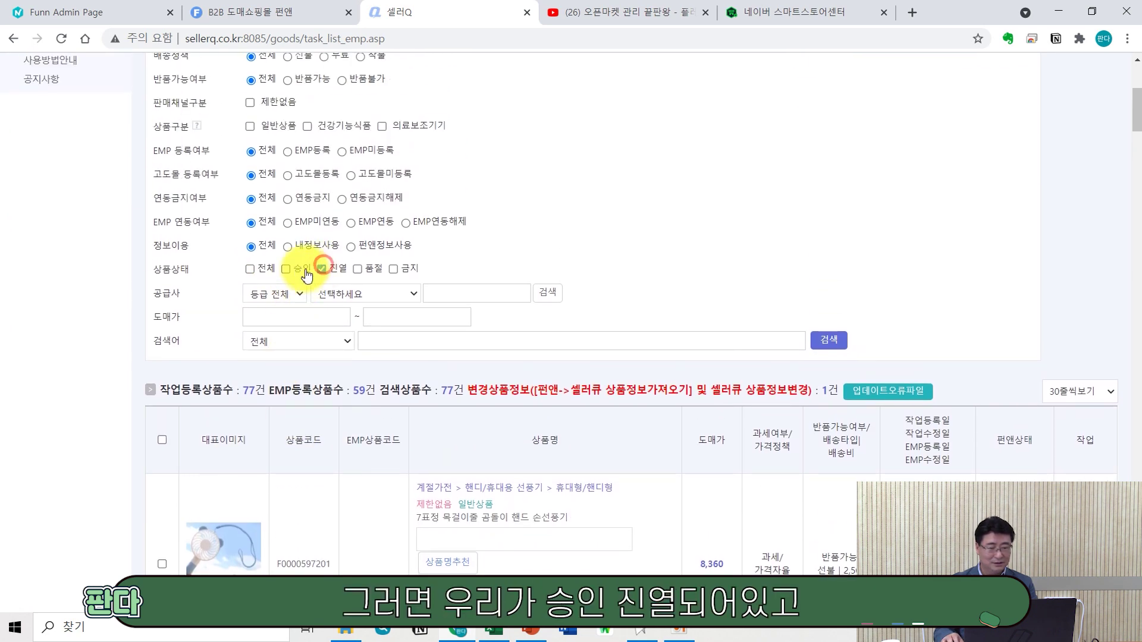
click(286, 269)
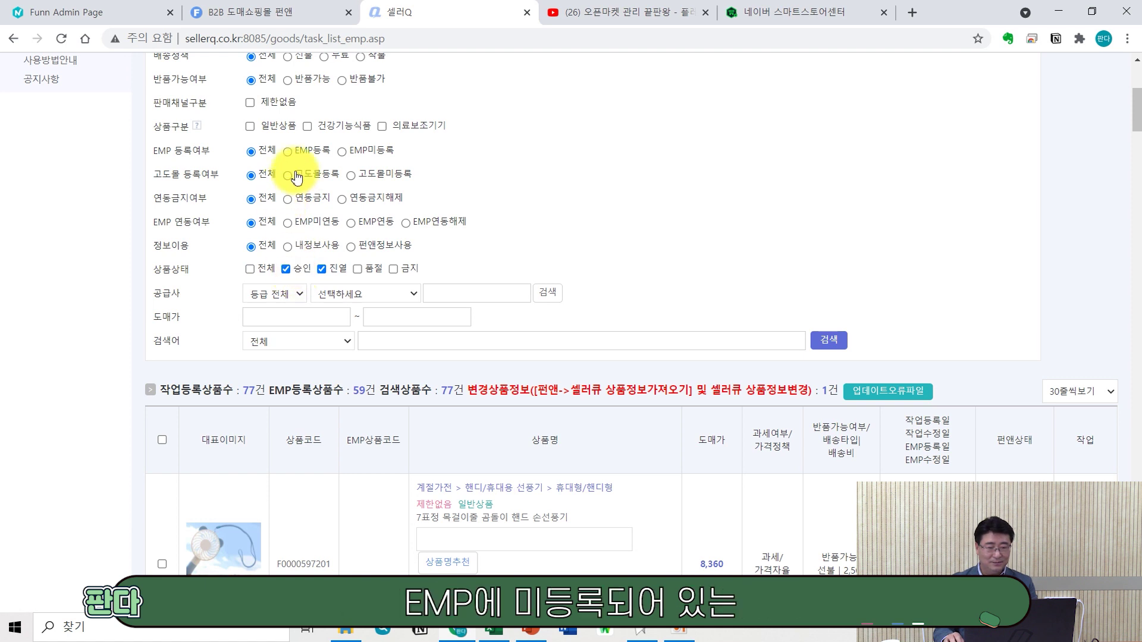
click(342, 153)
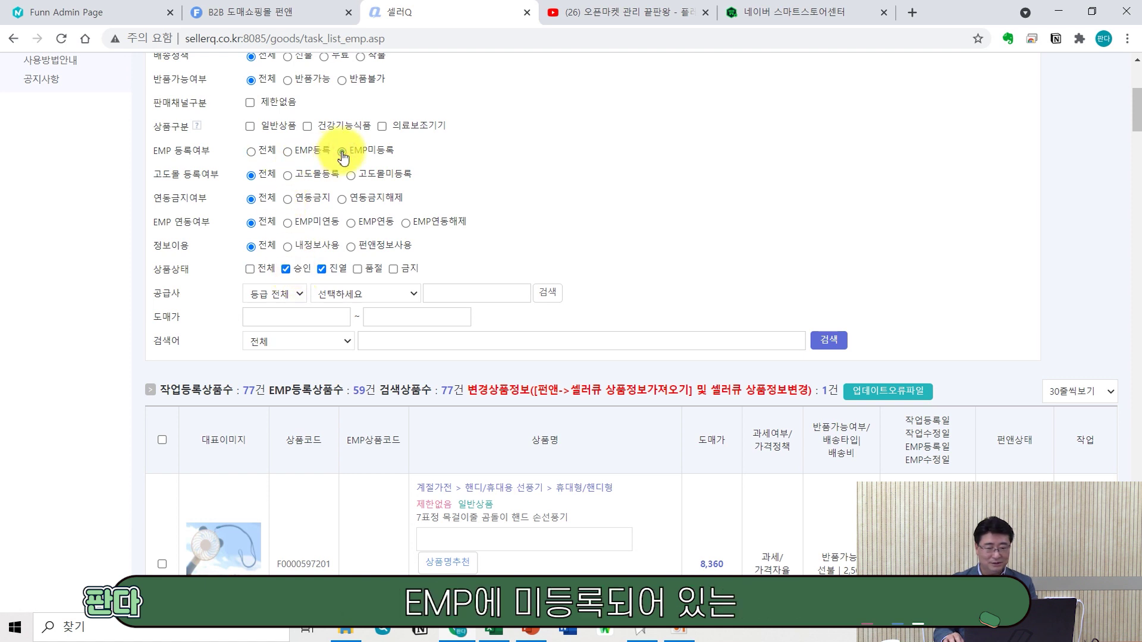
Search the filtered EMP work list for 손선풍기 and bring the matching products into view
click(409, 342)
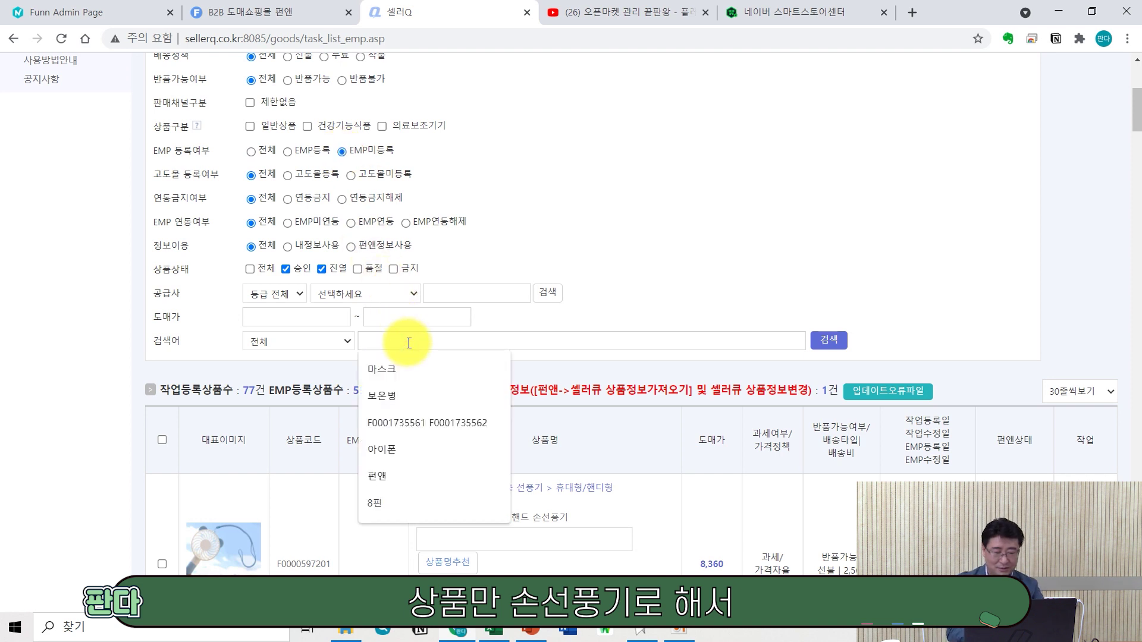
text(손)
text(세)
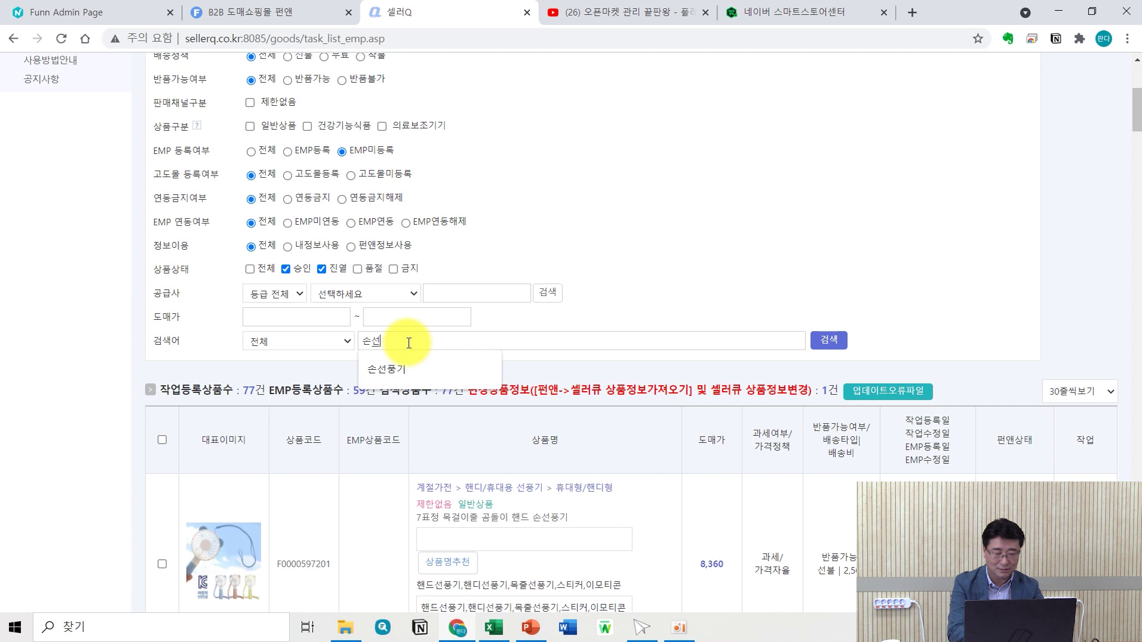
text(ㄴ풍기)
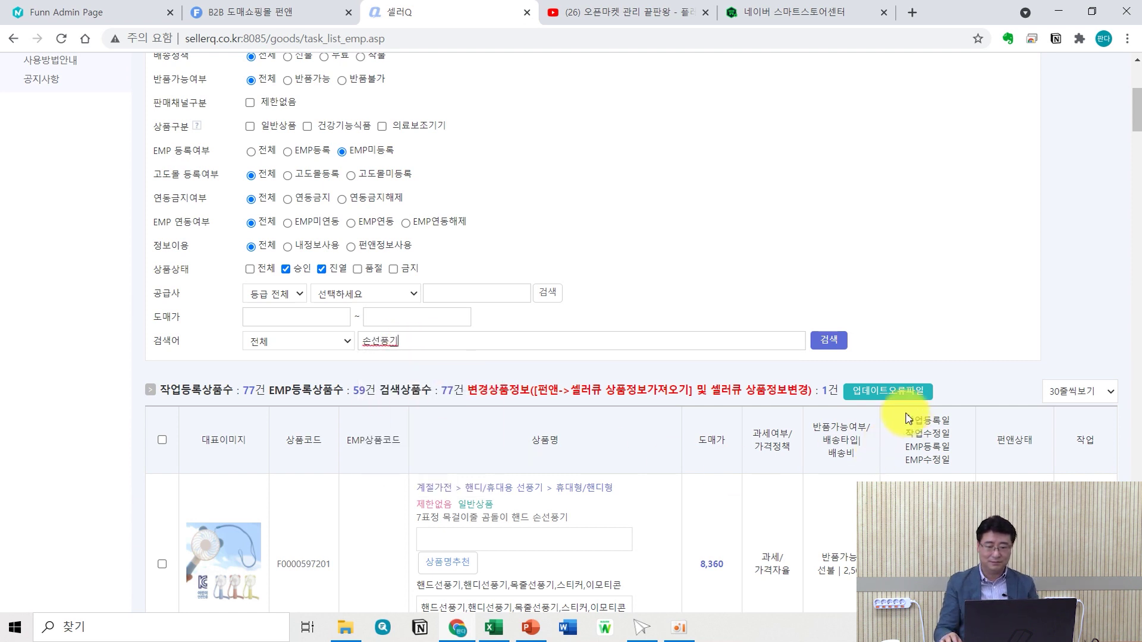
click(828, 341)
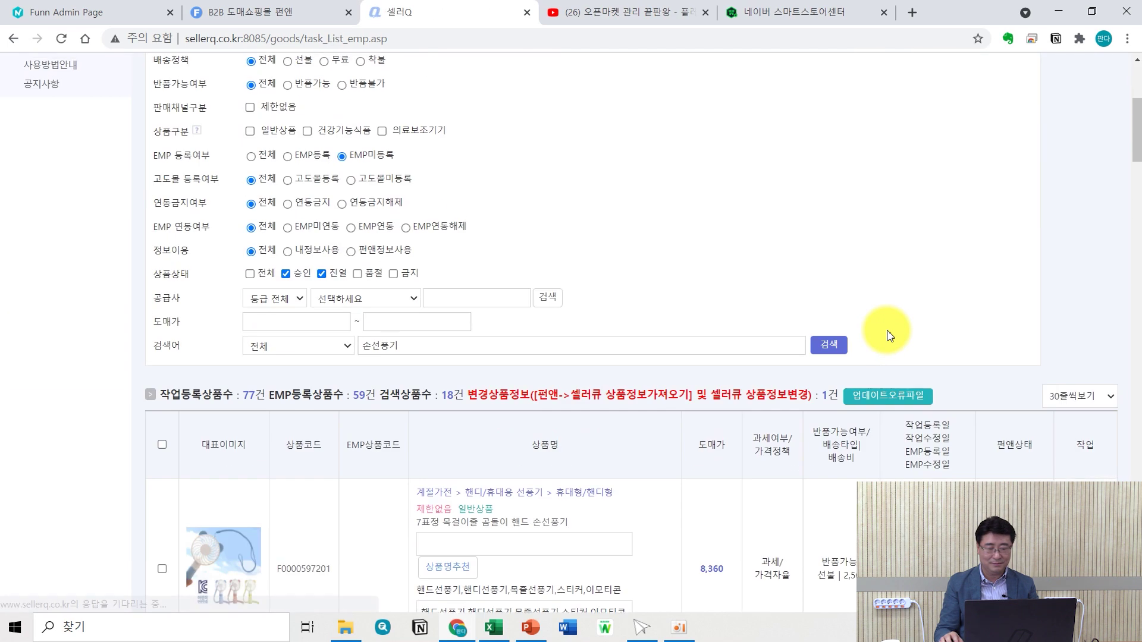
scroll(887, 333, down, 3)
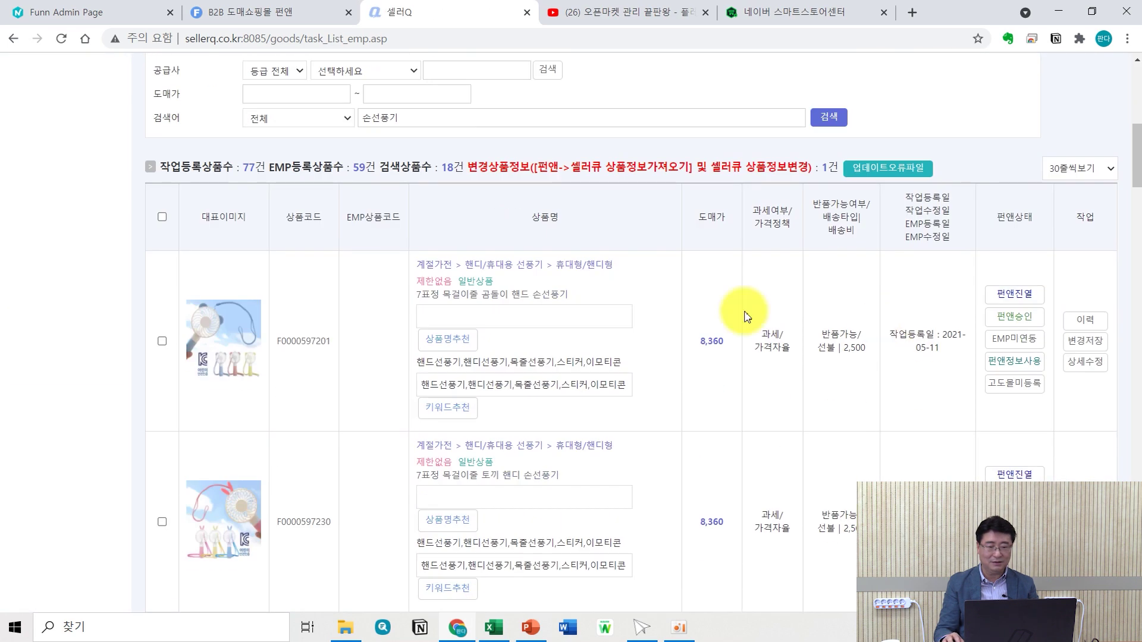
Select all 손선풍기 products in the EMP work list and open the EMP연동 item options for them
click(162, 216)
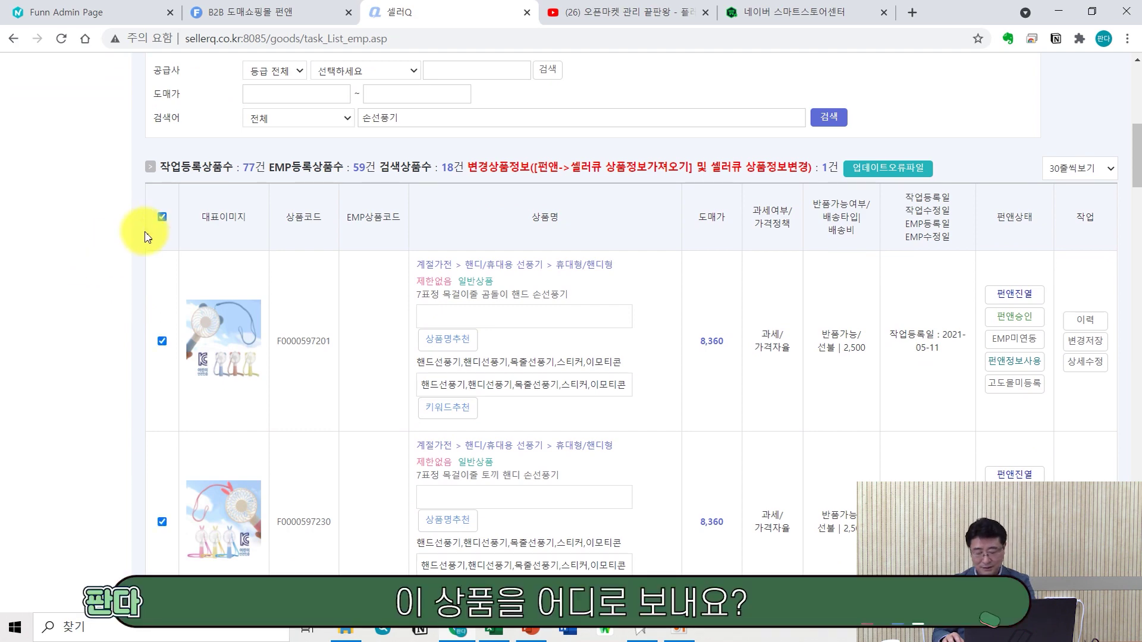
scroll(148, 236, down, 7)
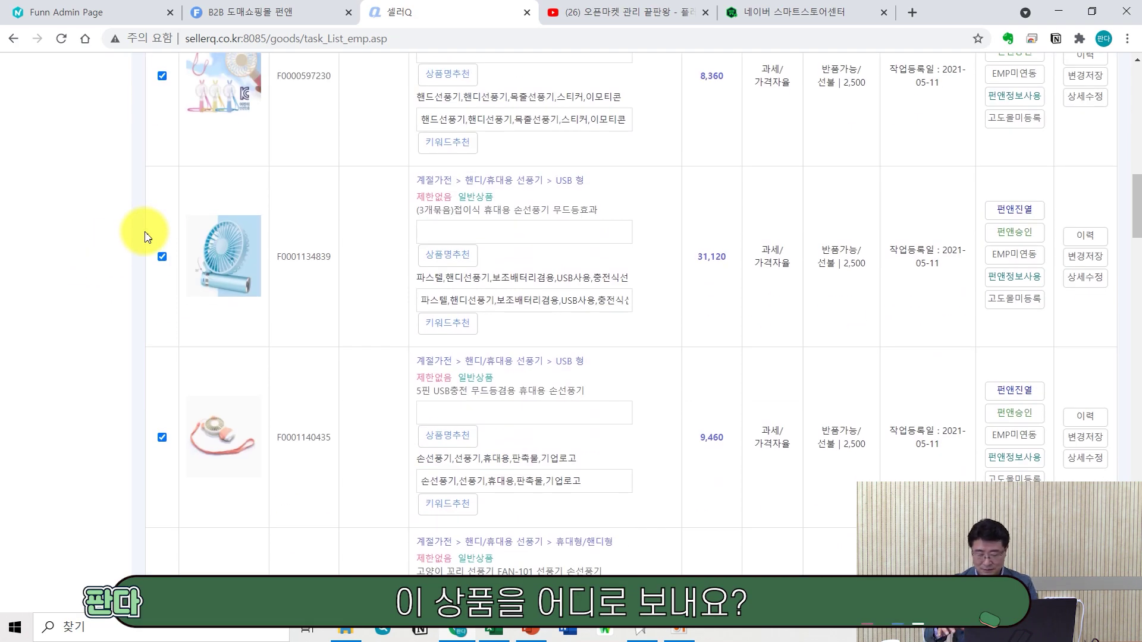
scroll(147, 237, down, 1)
scroll(147, 237, down, 10)
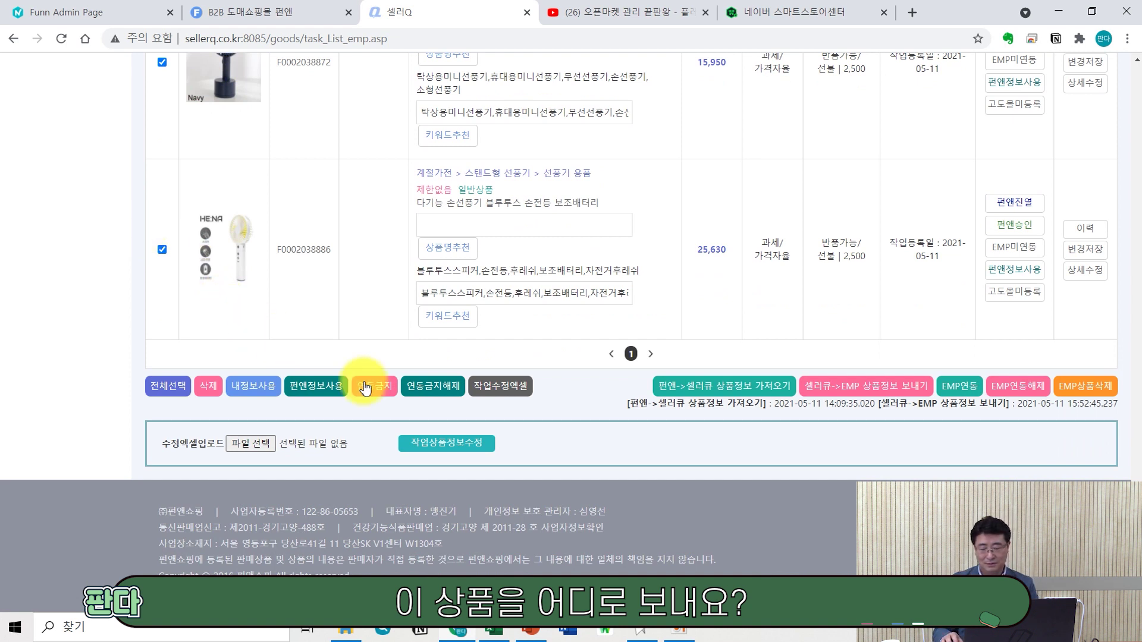
click(964, 387)
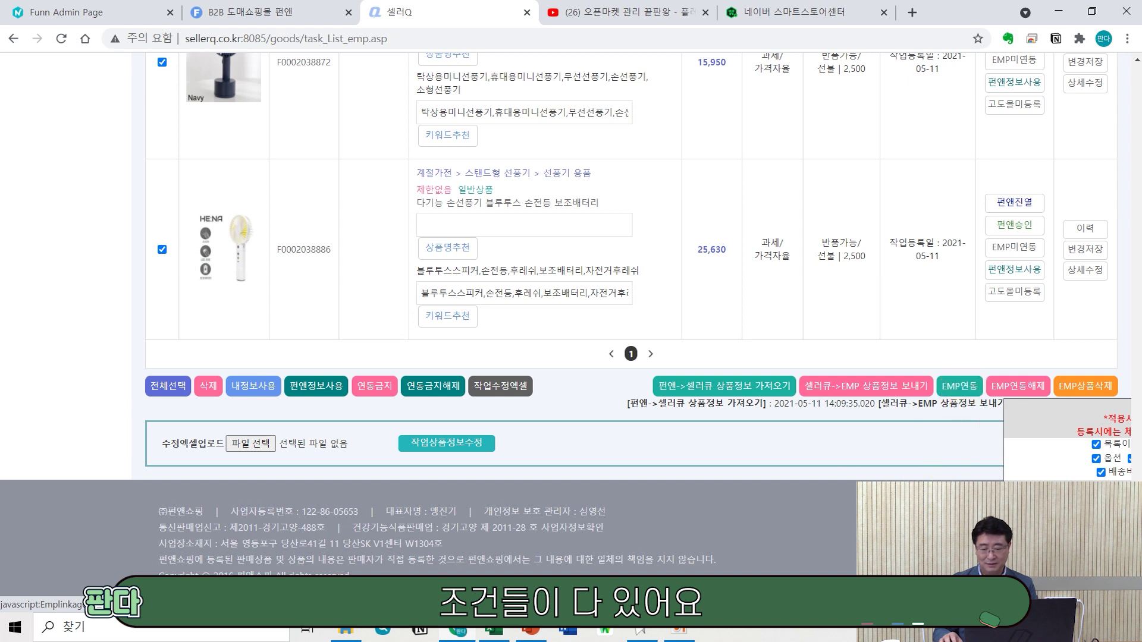
scroll(952, 428, right, 3)
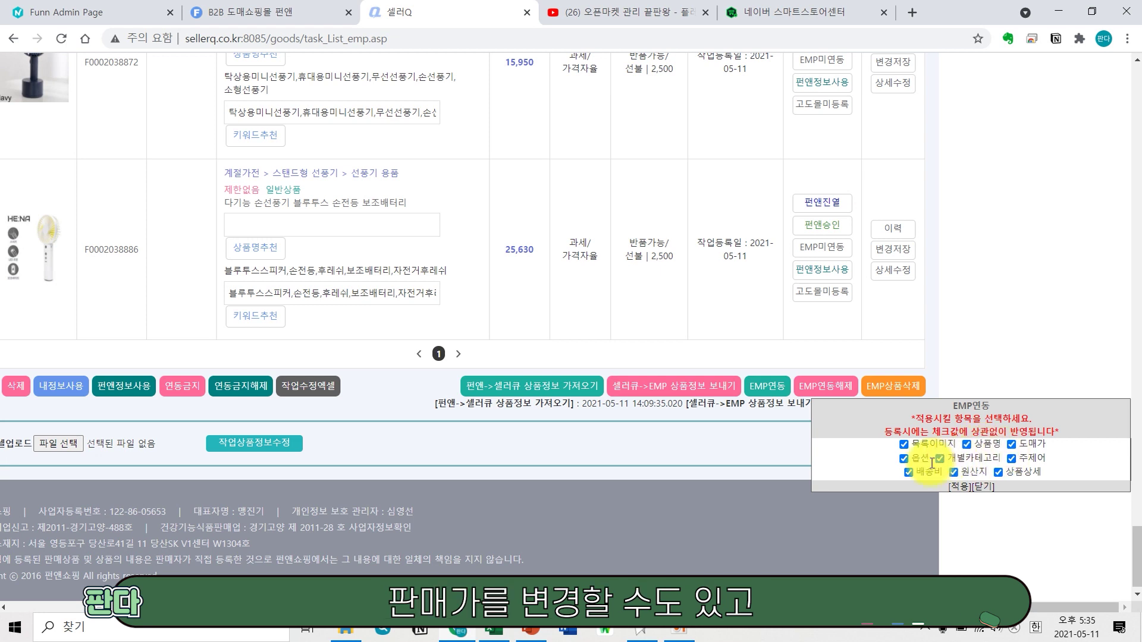
click(1018, 474)
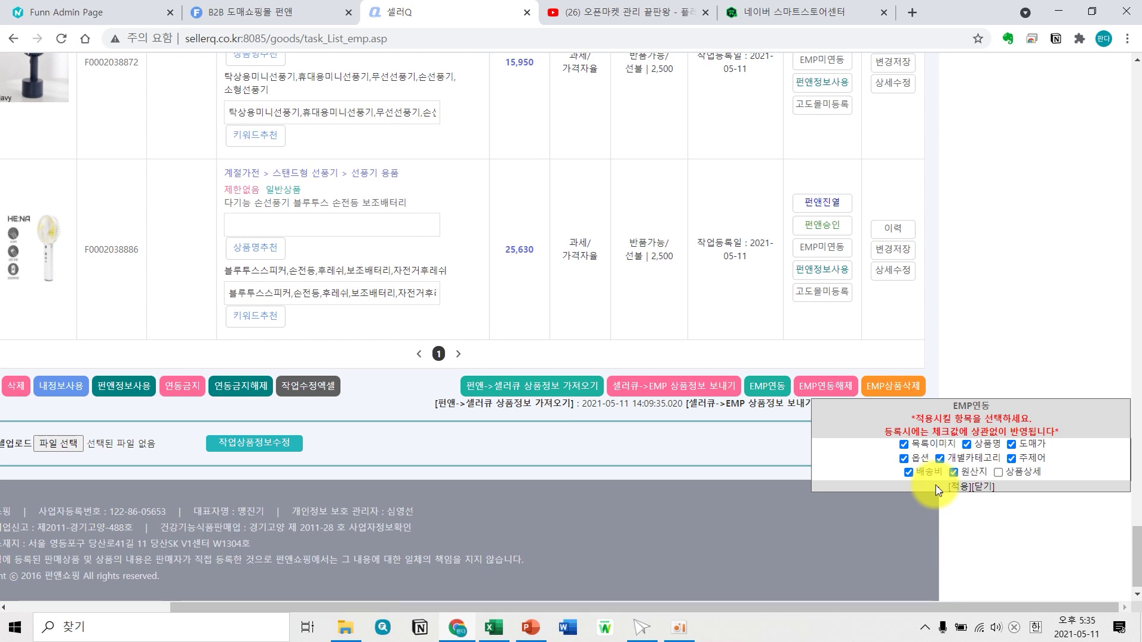
click(940, 459)
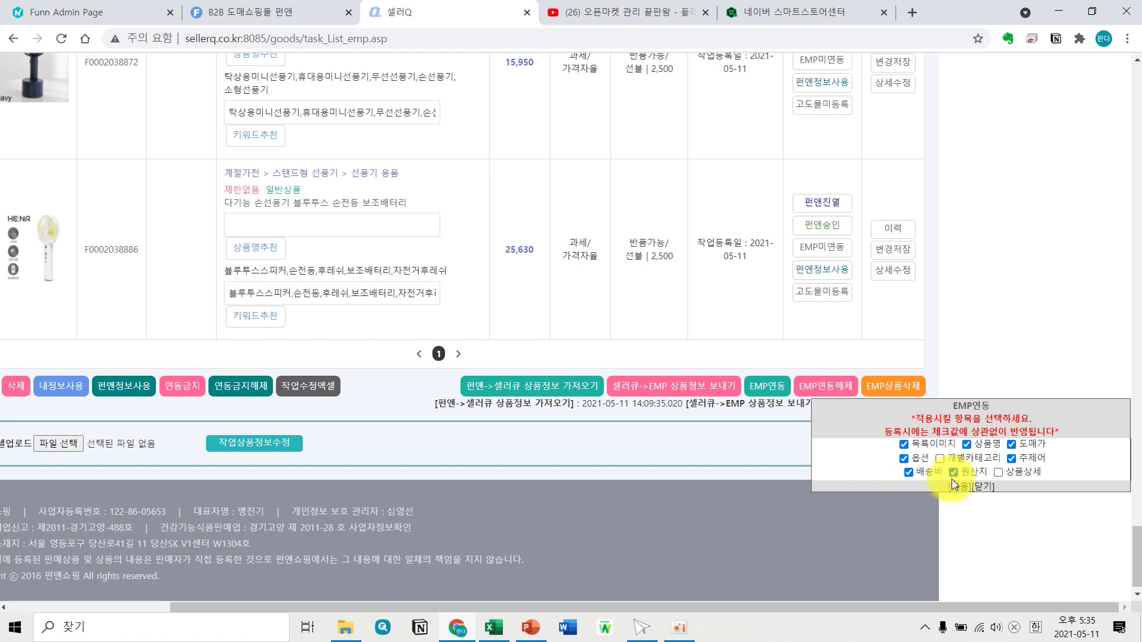
click(940, 459)
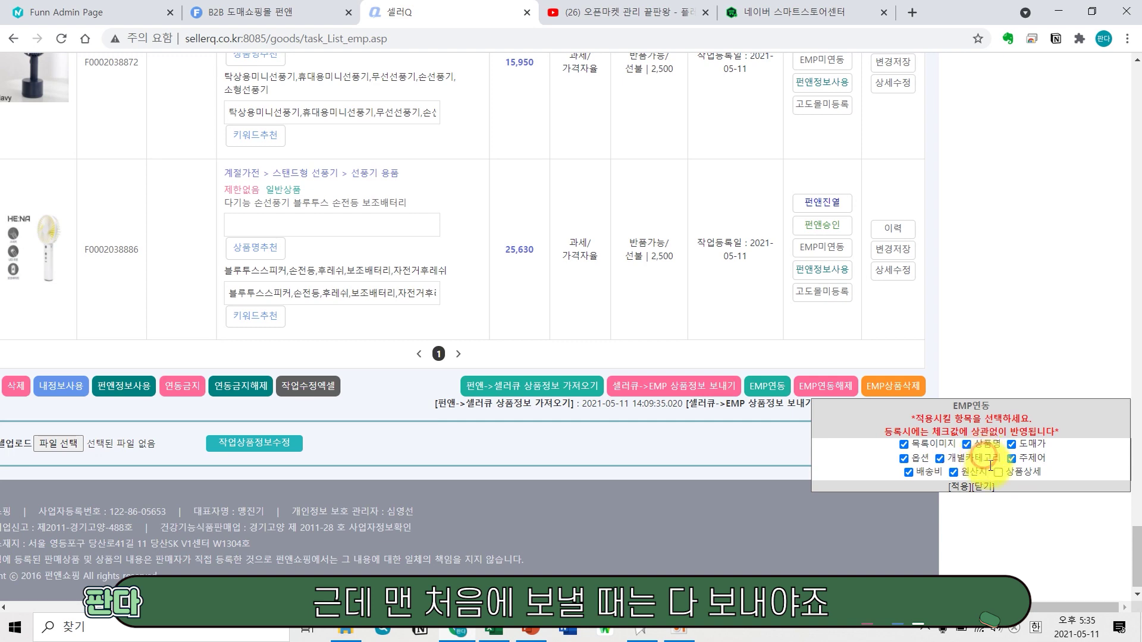
click(998, 472)
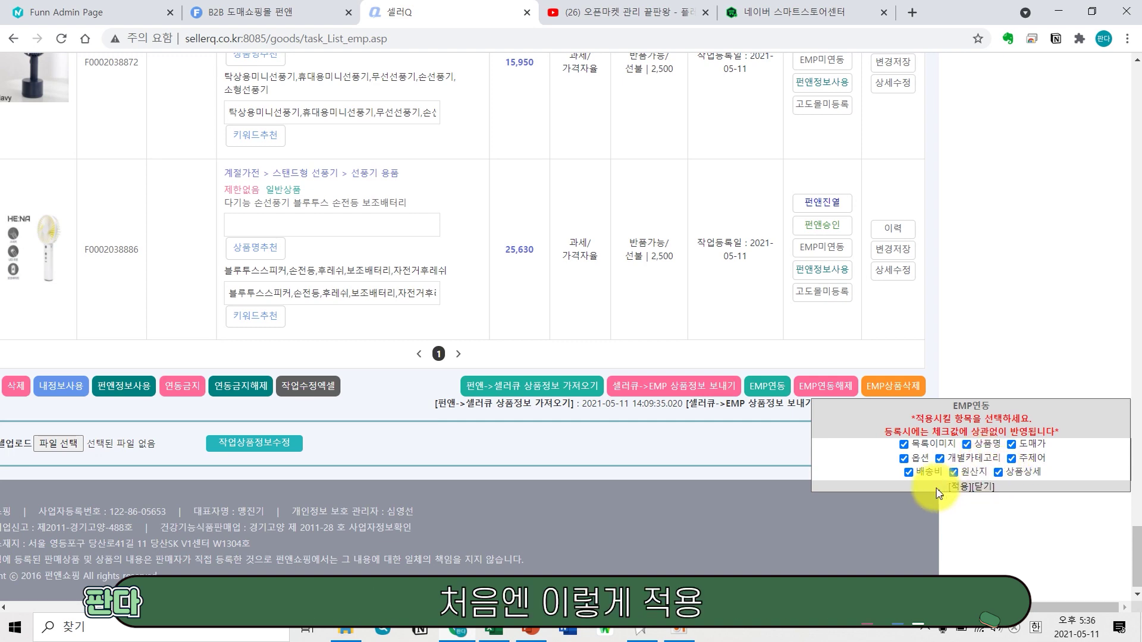
Apply the EMP연동 with all items included, confirm starting the linkage, and acknowledge the completion notice
click(958, 487)
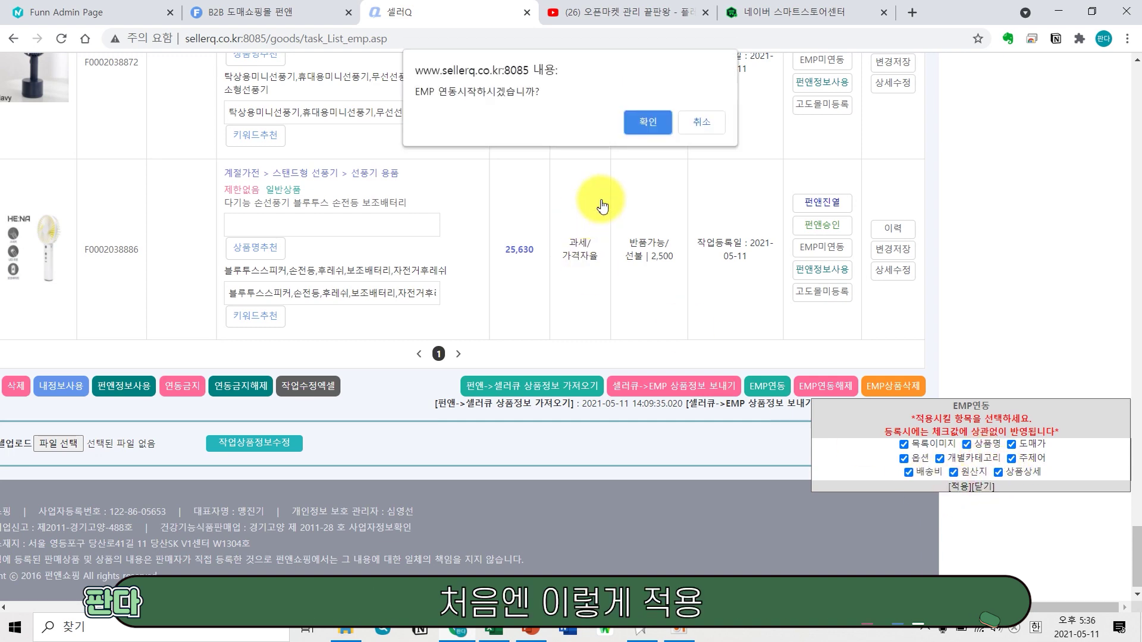
click(649, 122)
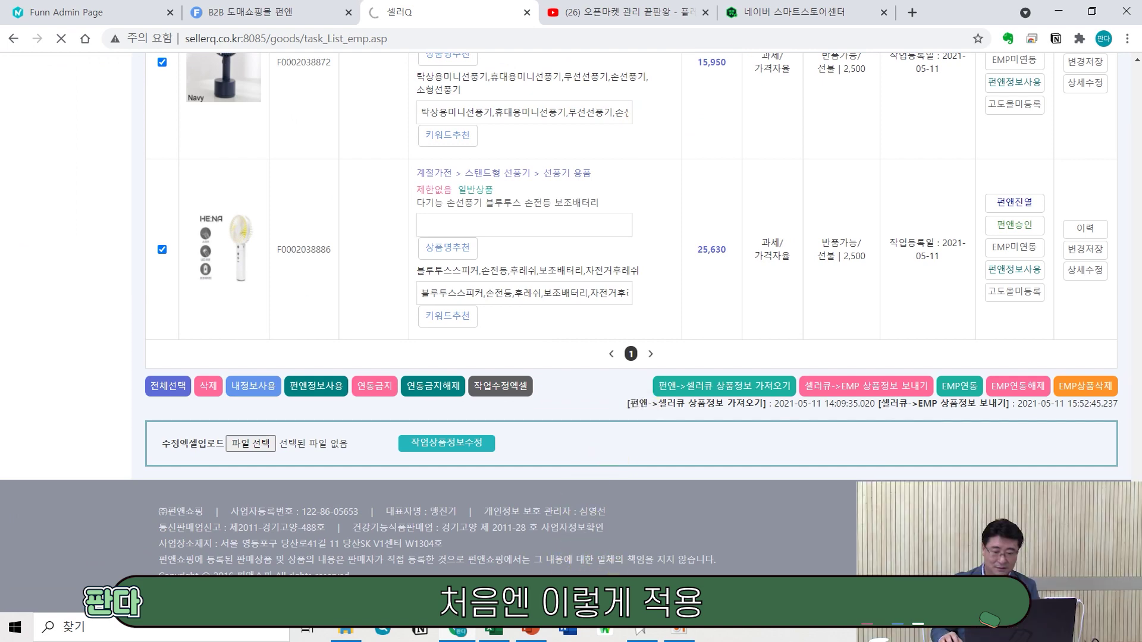
click(637, 636)
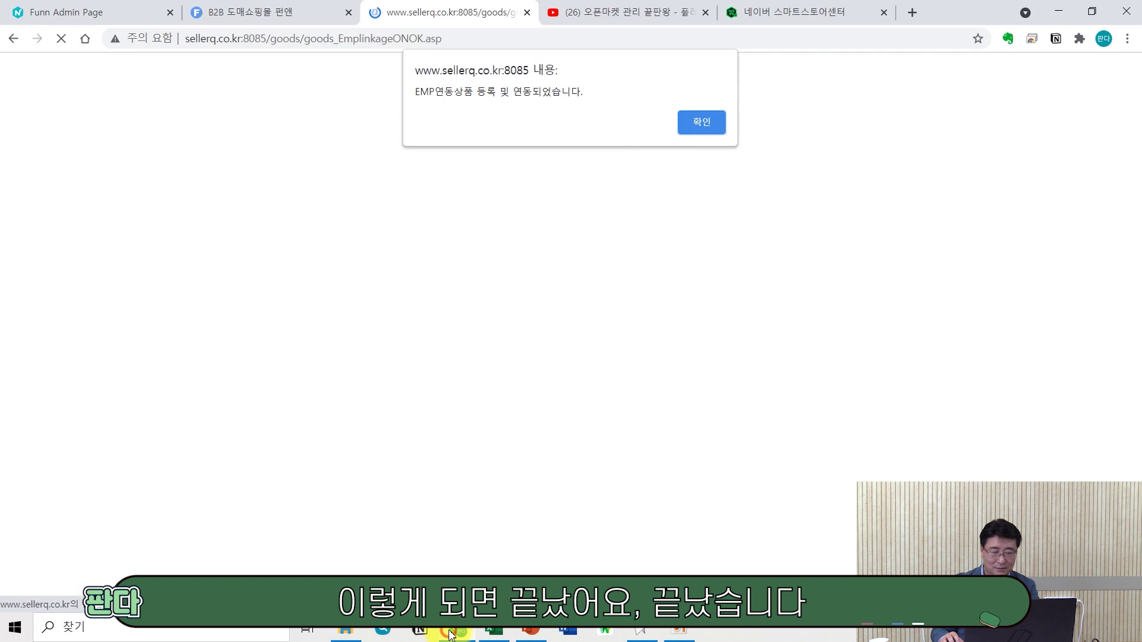
click(458, 631)
click(690, 125)
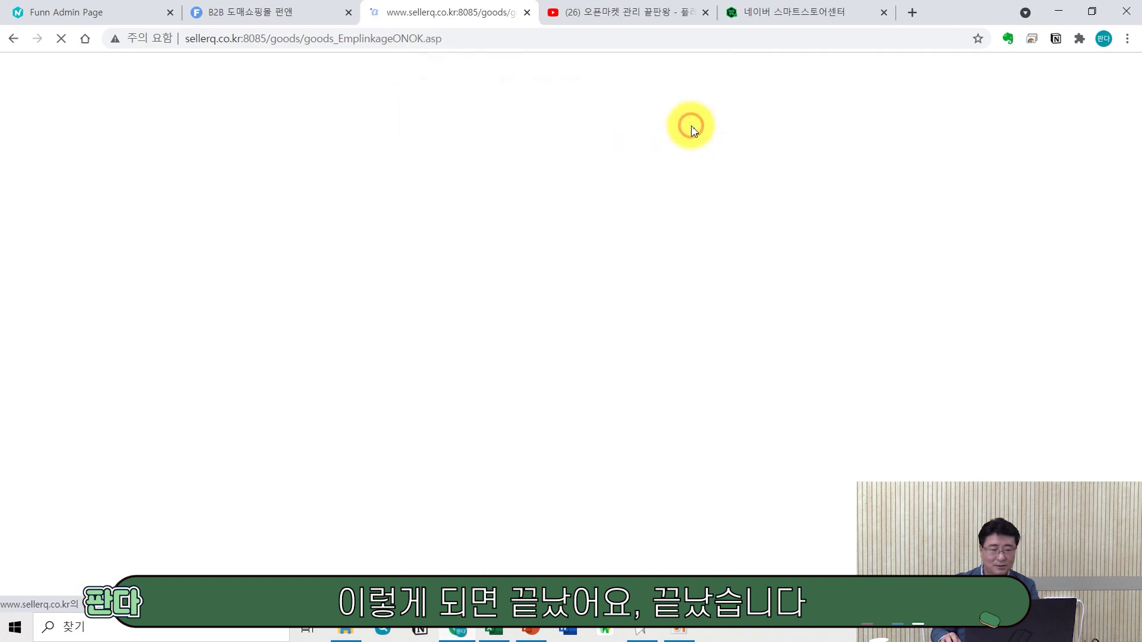